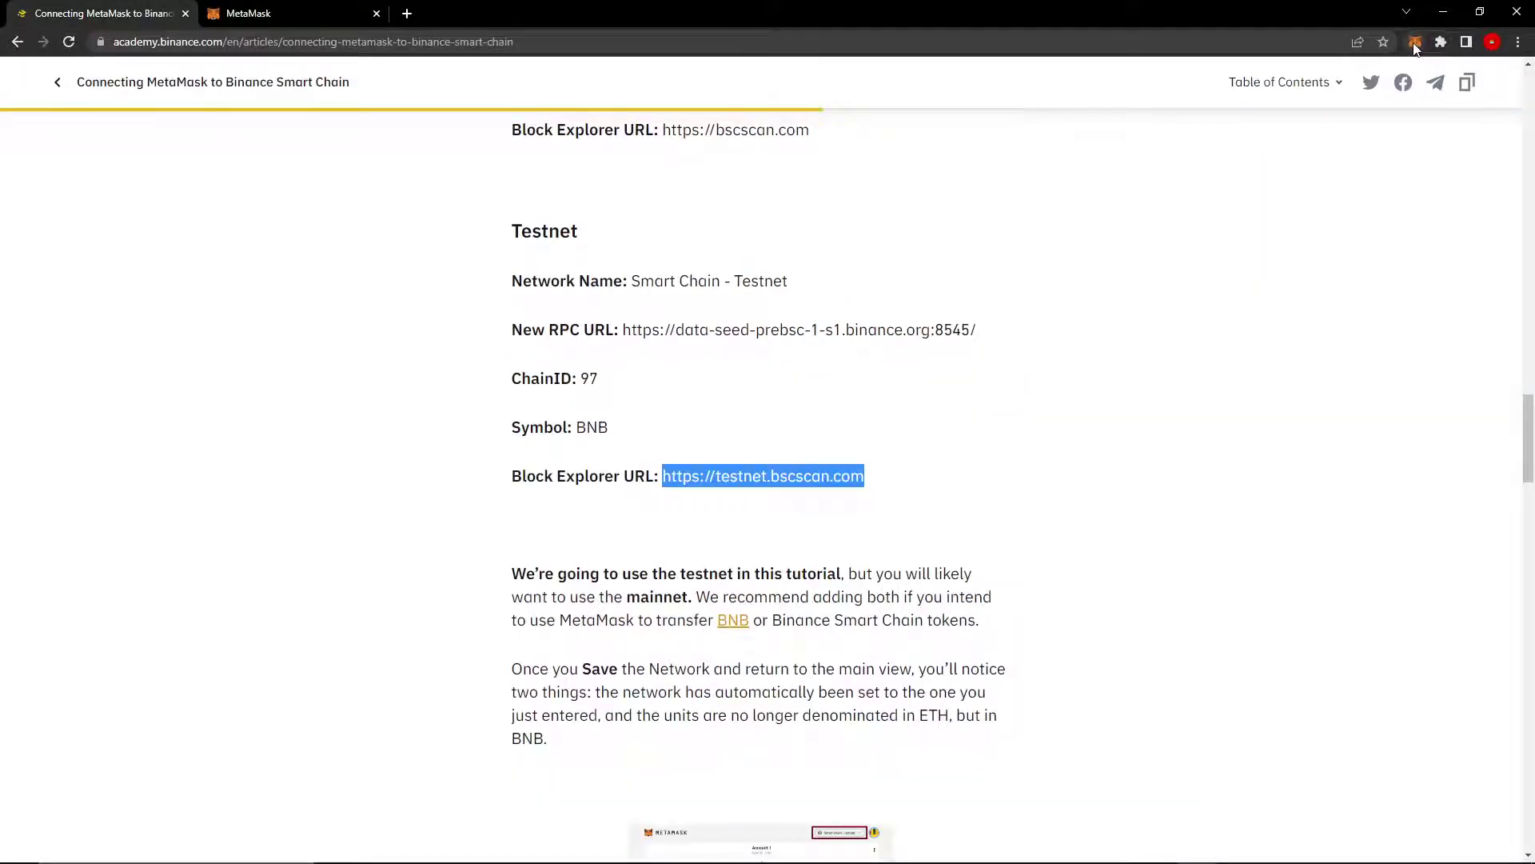
# Open the MetaMask popup and check the network list, keeping Smart Chain - Testnet
pyautogui.click(1414, 41)
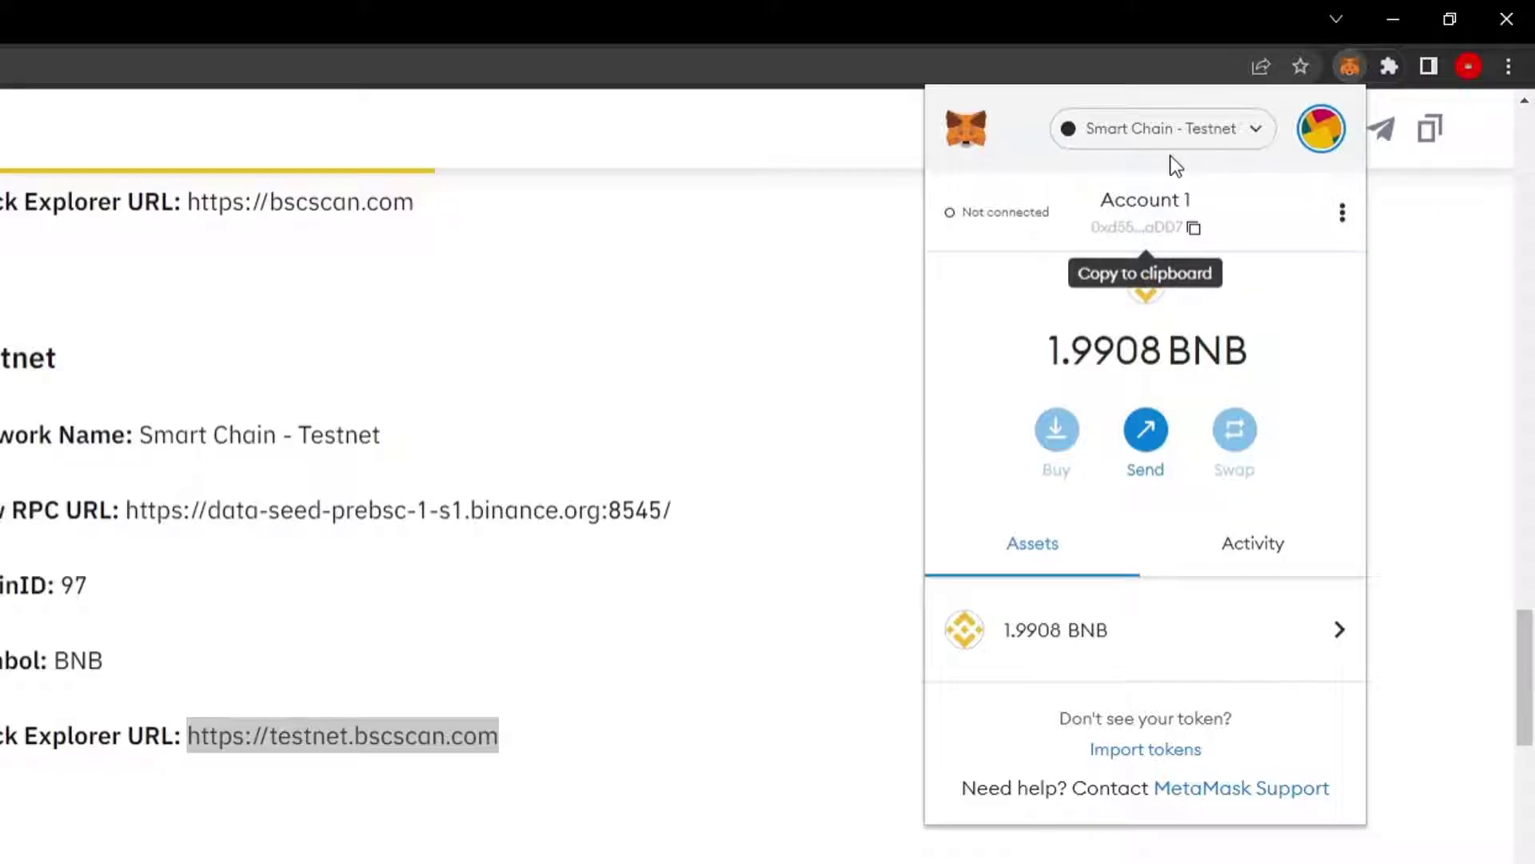
pyautogui.click(1169, 138)
pyautogui.click(1150, 339)
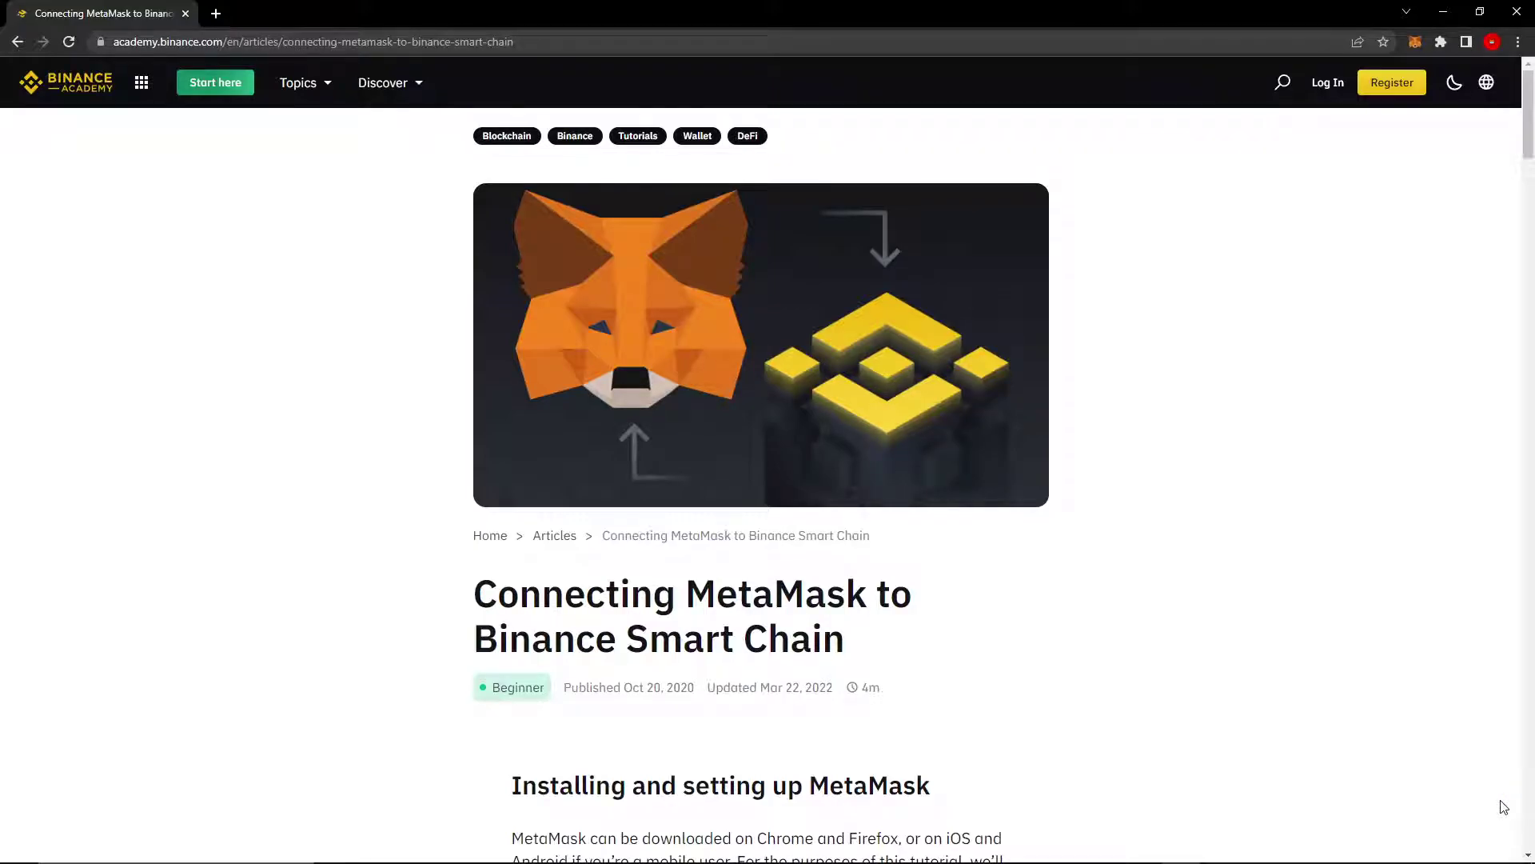
# Skim the Binance Academy article, briefly highlighting part of its title
pyautogui.scroll(-4, 960, 720)
pyautogui.scroll(3, 750, 640)
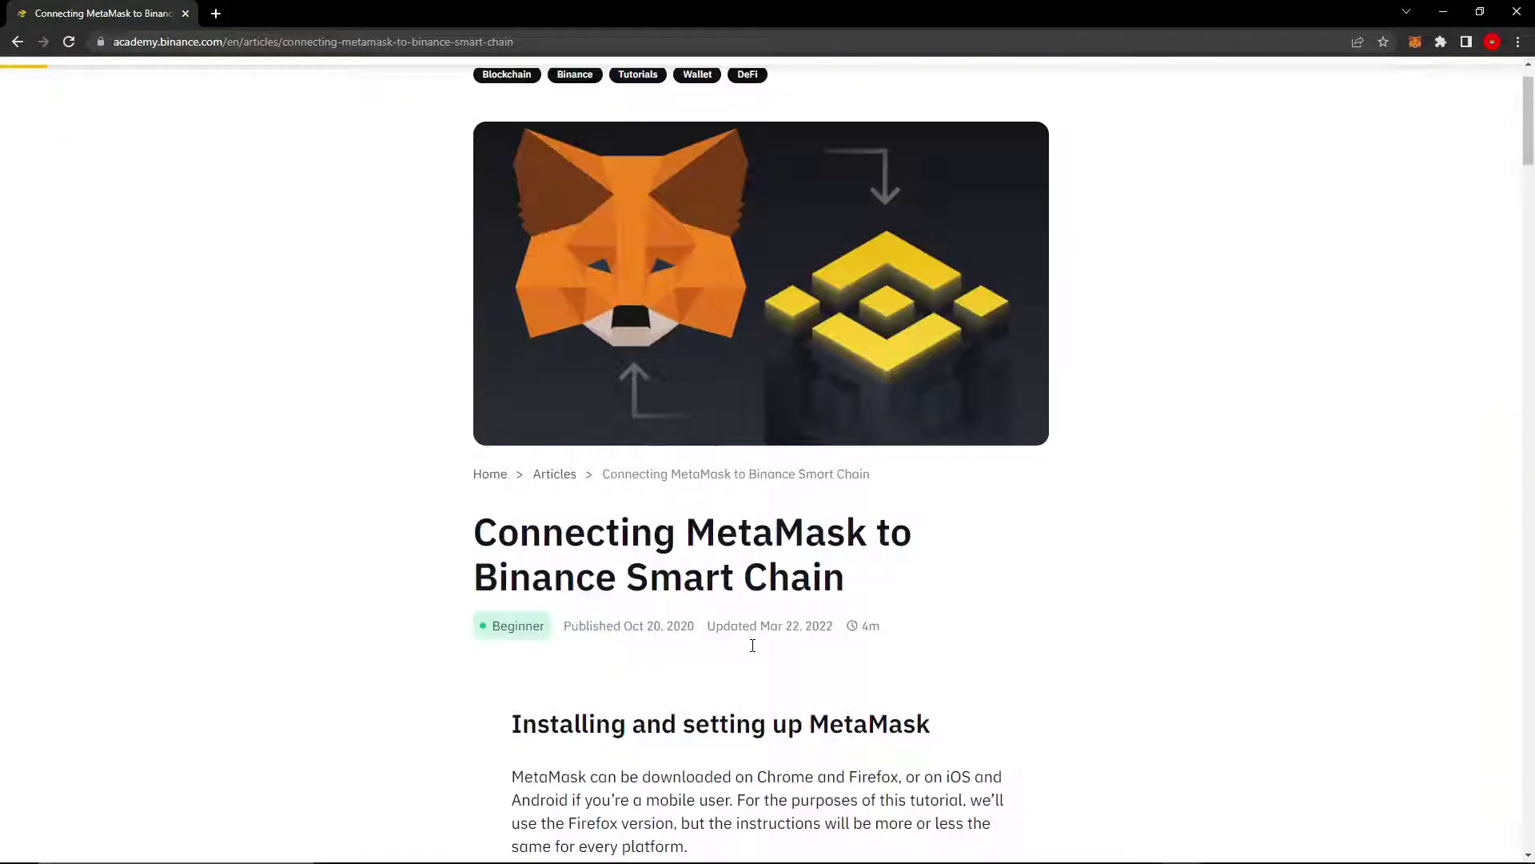
pyautogui.scroll(-6, 747, 644)
pyautogui.scroll(7, 746, 644)
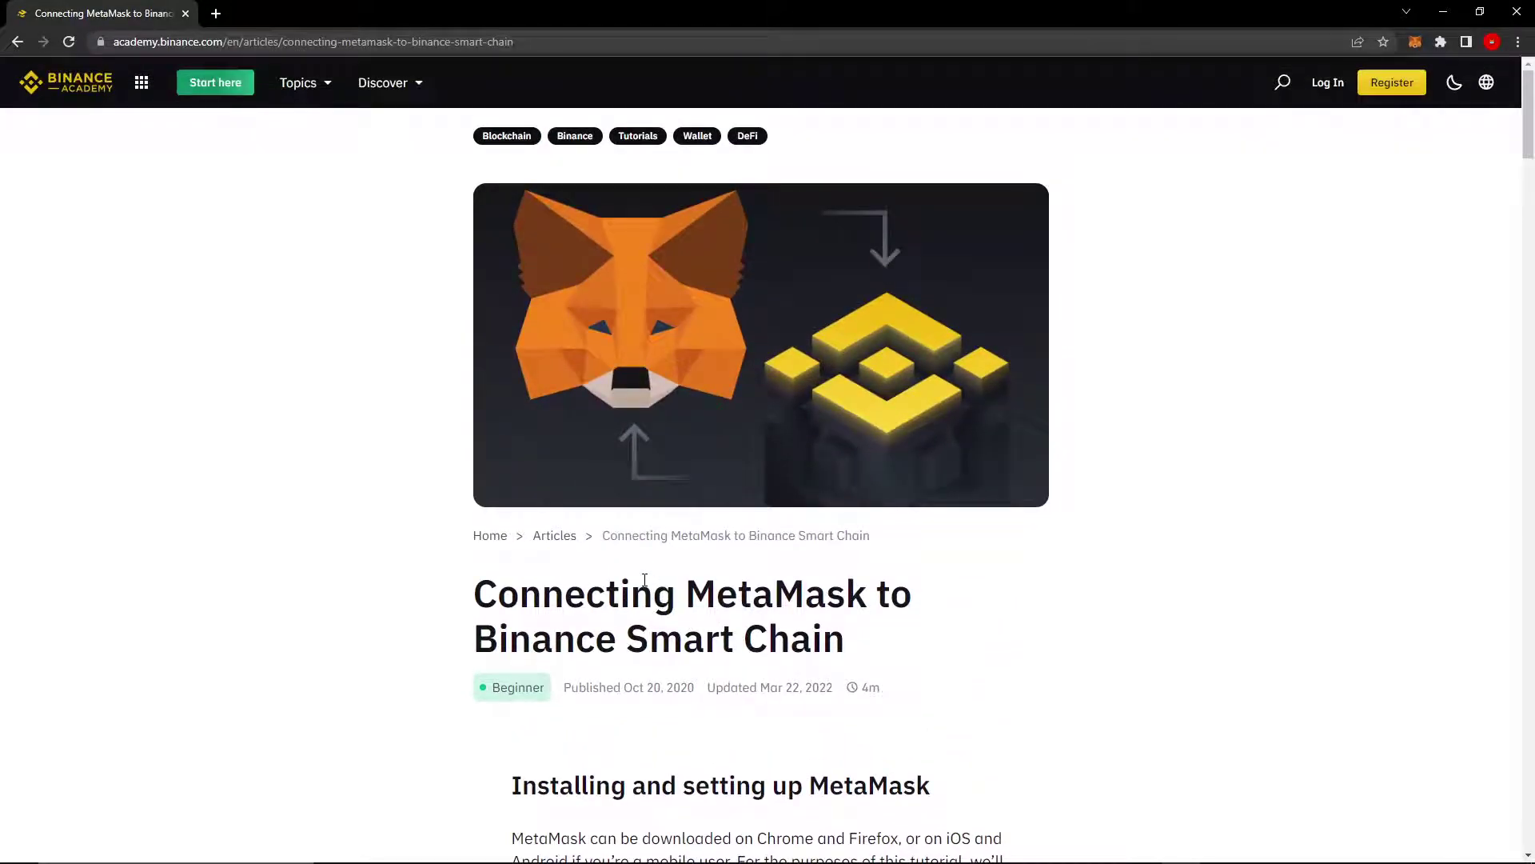
pyautogui.moveTo(647, 579); pyautogui.dragTo(754, 580)
pyautogui.click(702, 577)
pyautogui.scroll(-3, 699, 575)
pyautogui.scroll(3, 704, 576)
# In MetaMask, go to Settings > Networks and start adding a new network
pyautogui.click(1416, 44)
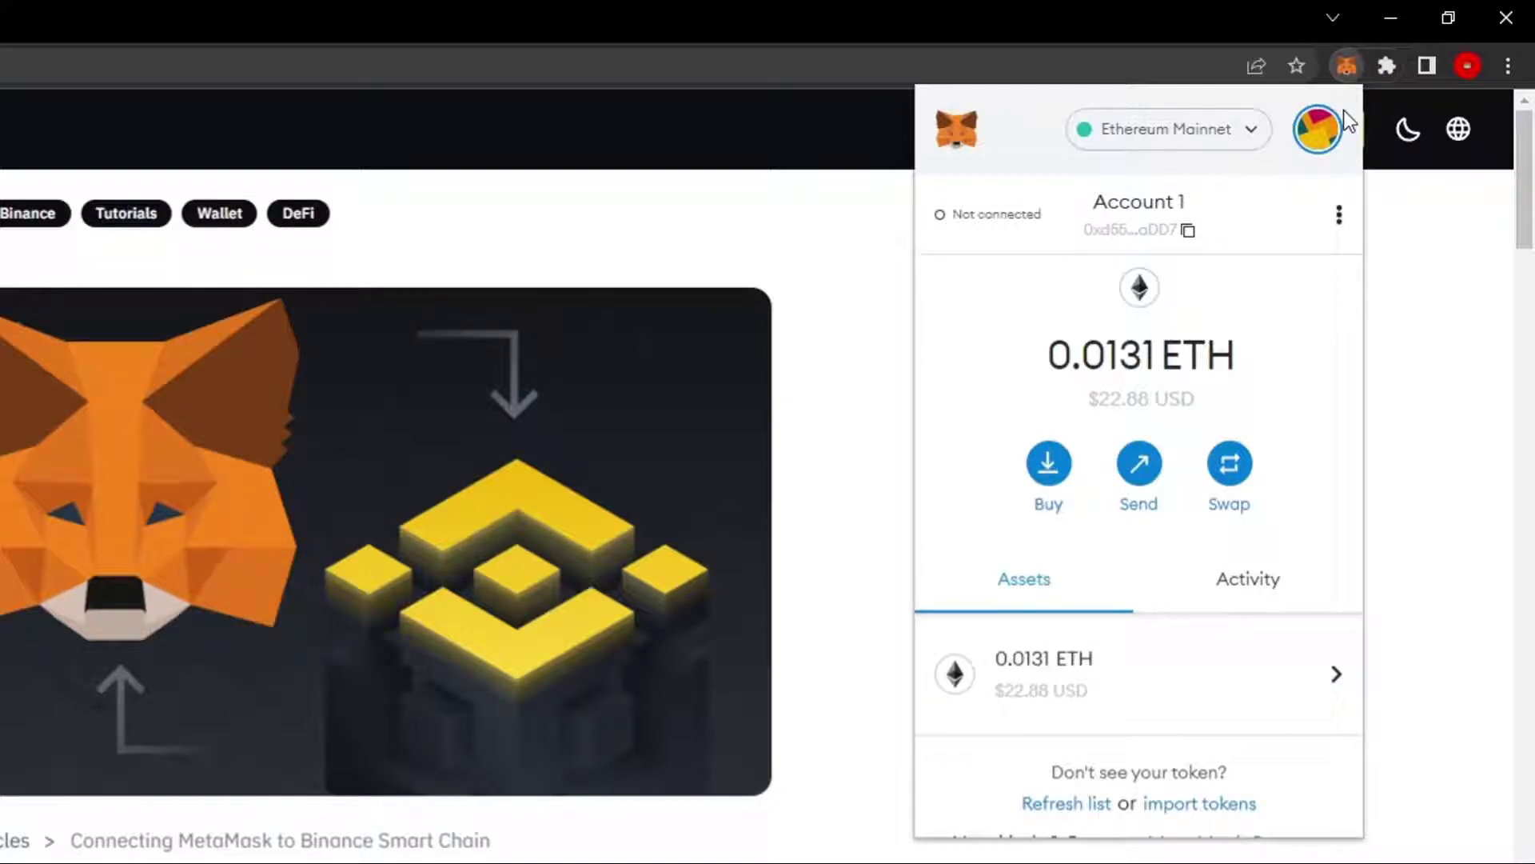
pyautogui.click(1318, 143)
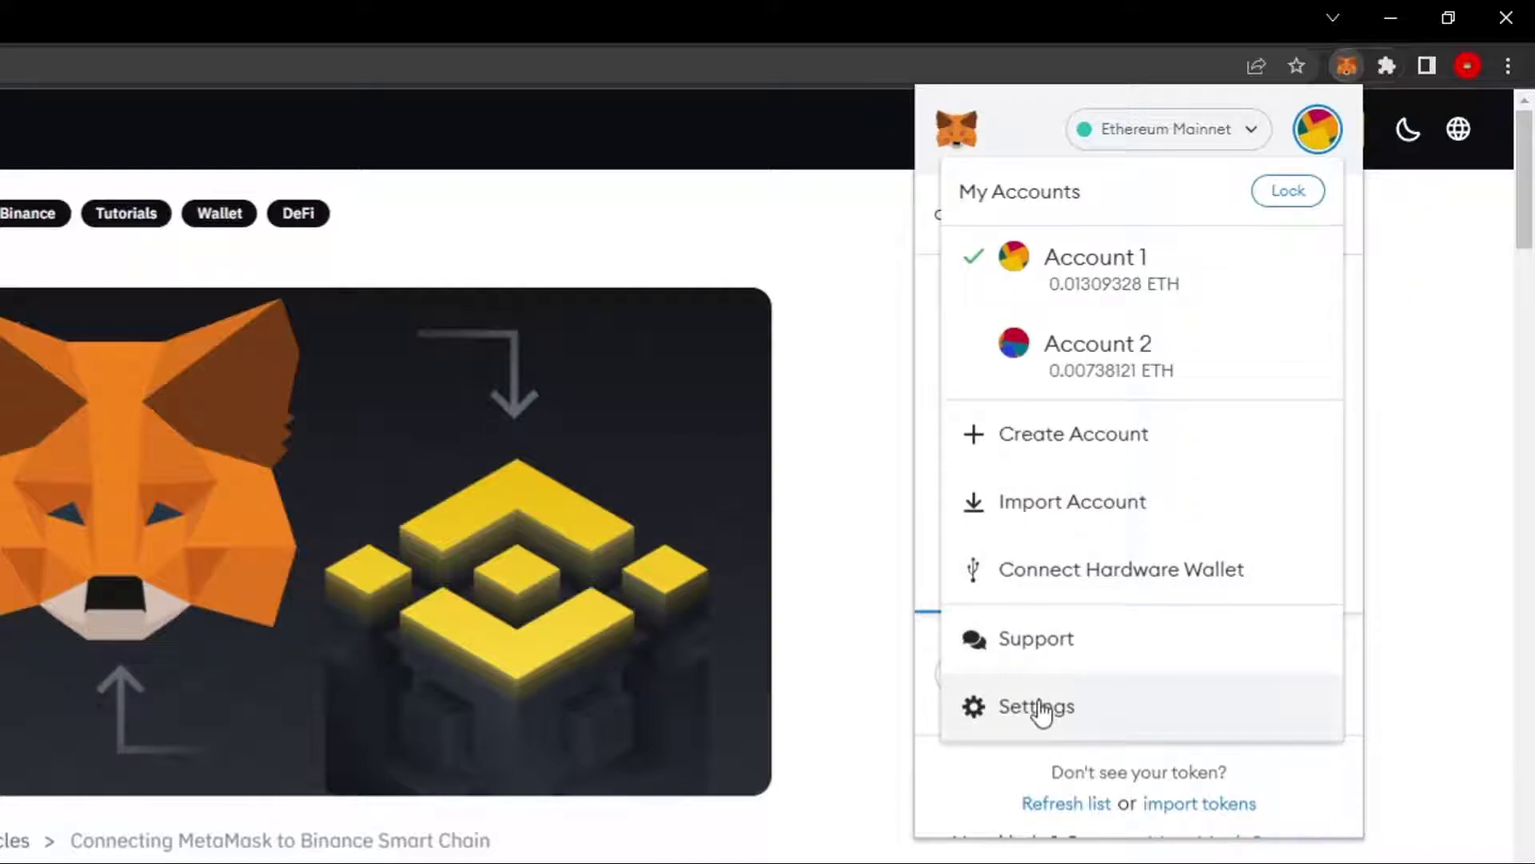
pyautogui.click(1106, 711)
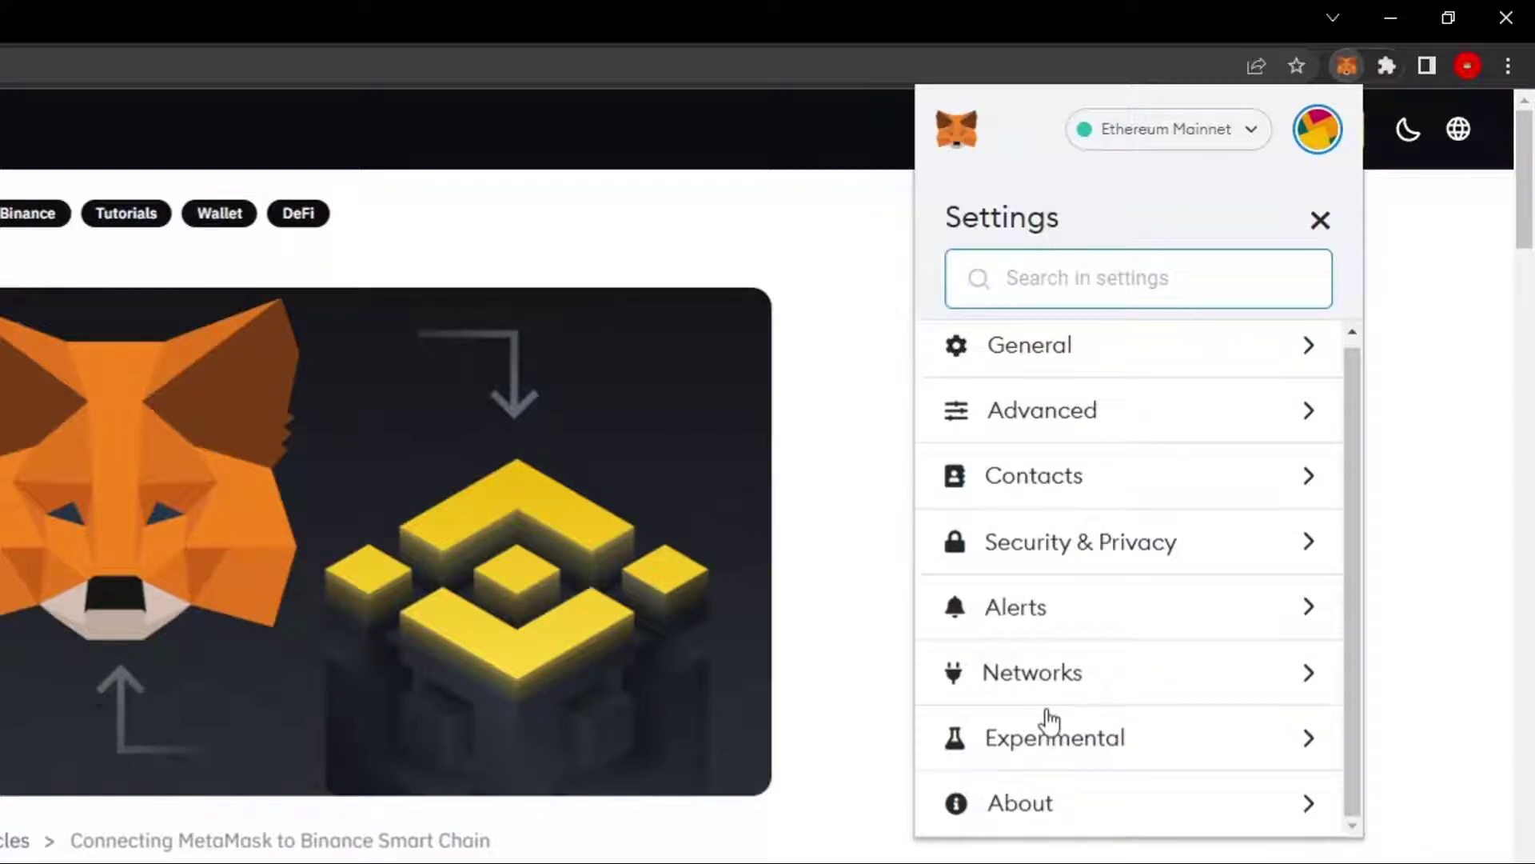
pyautogui.click(1169, 684)
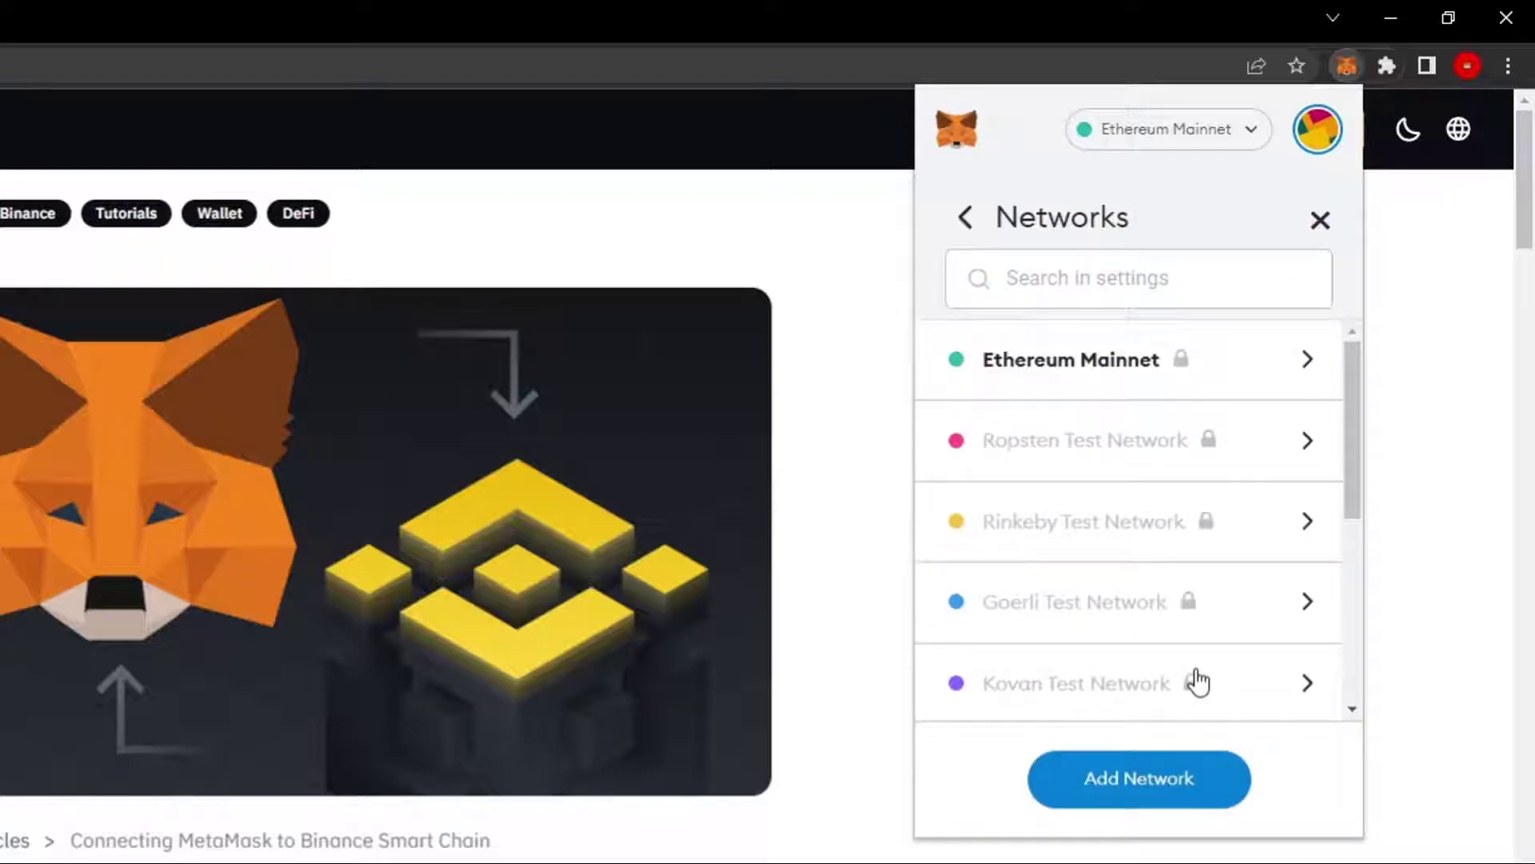
pyautogui.scroll(-5, 1257, 657)
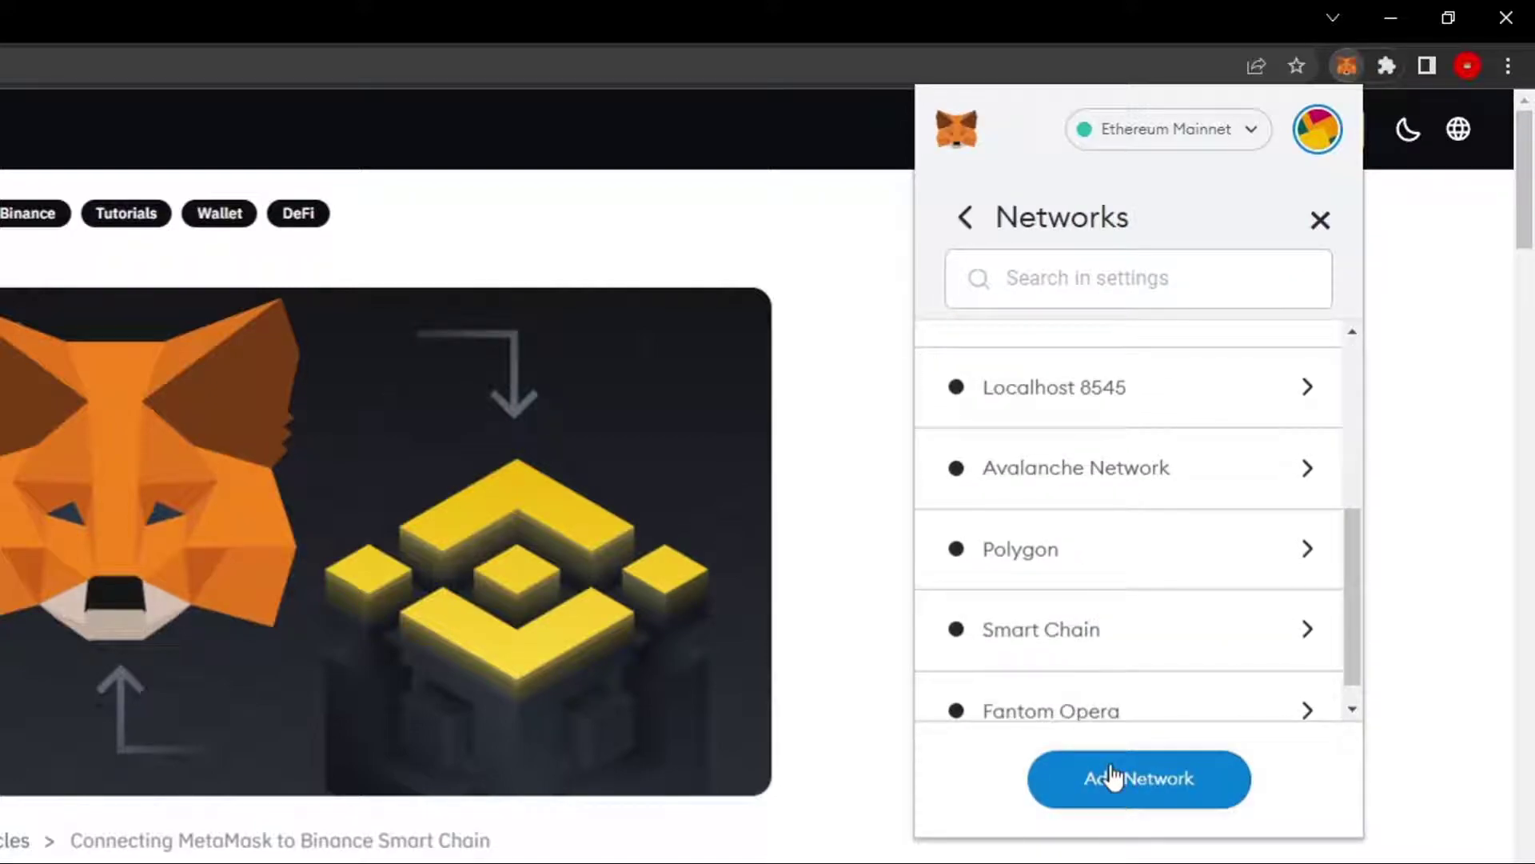
pyautogui.click(1172, 787)
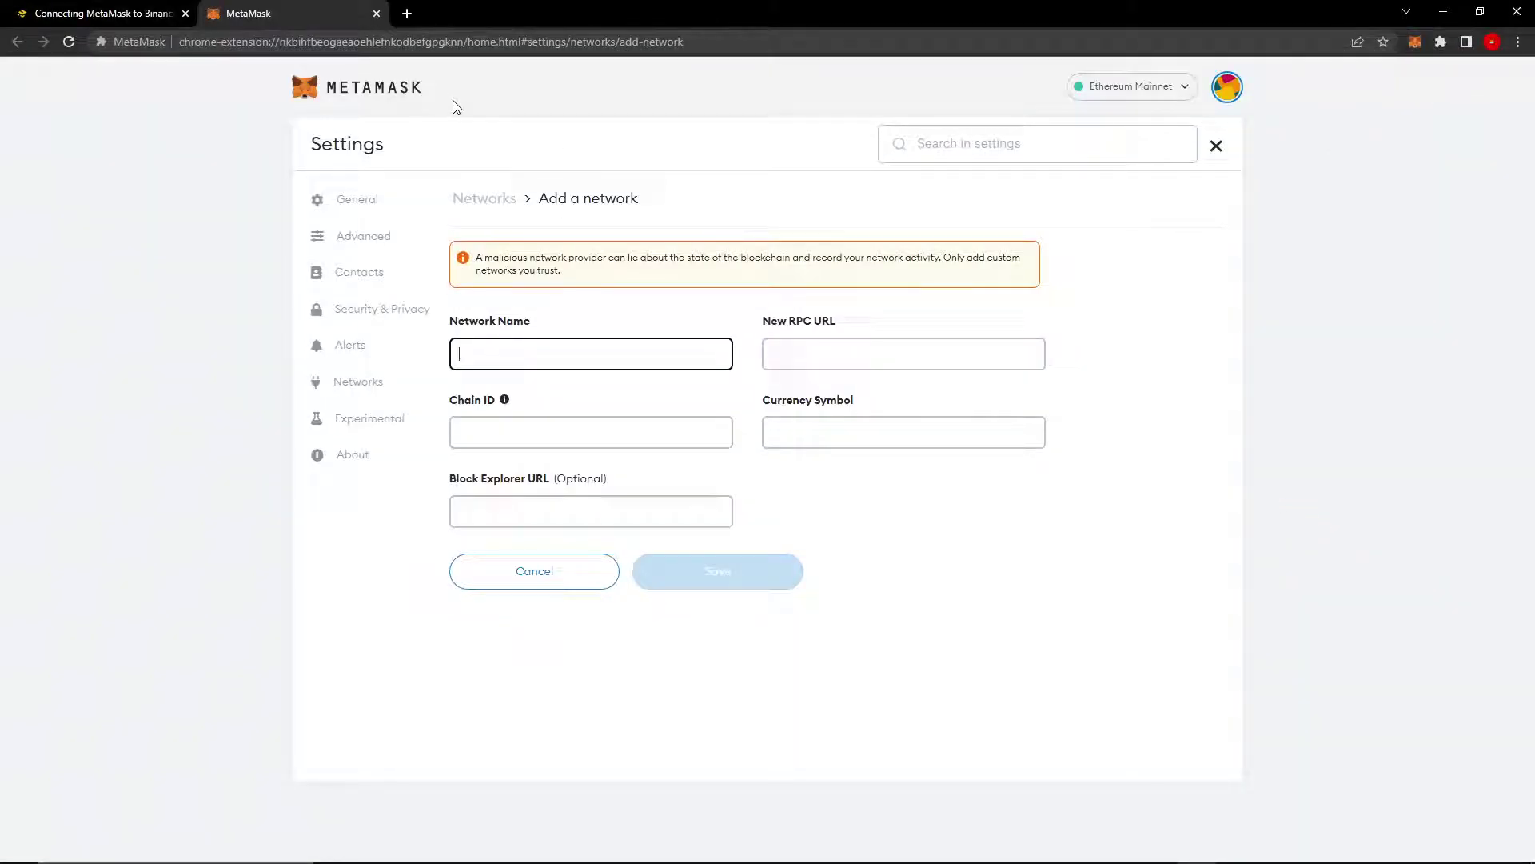
# Bring up the empty Add a network form and click through its fields
pyautogui.click(333, 44)
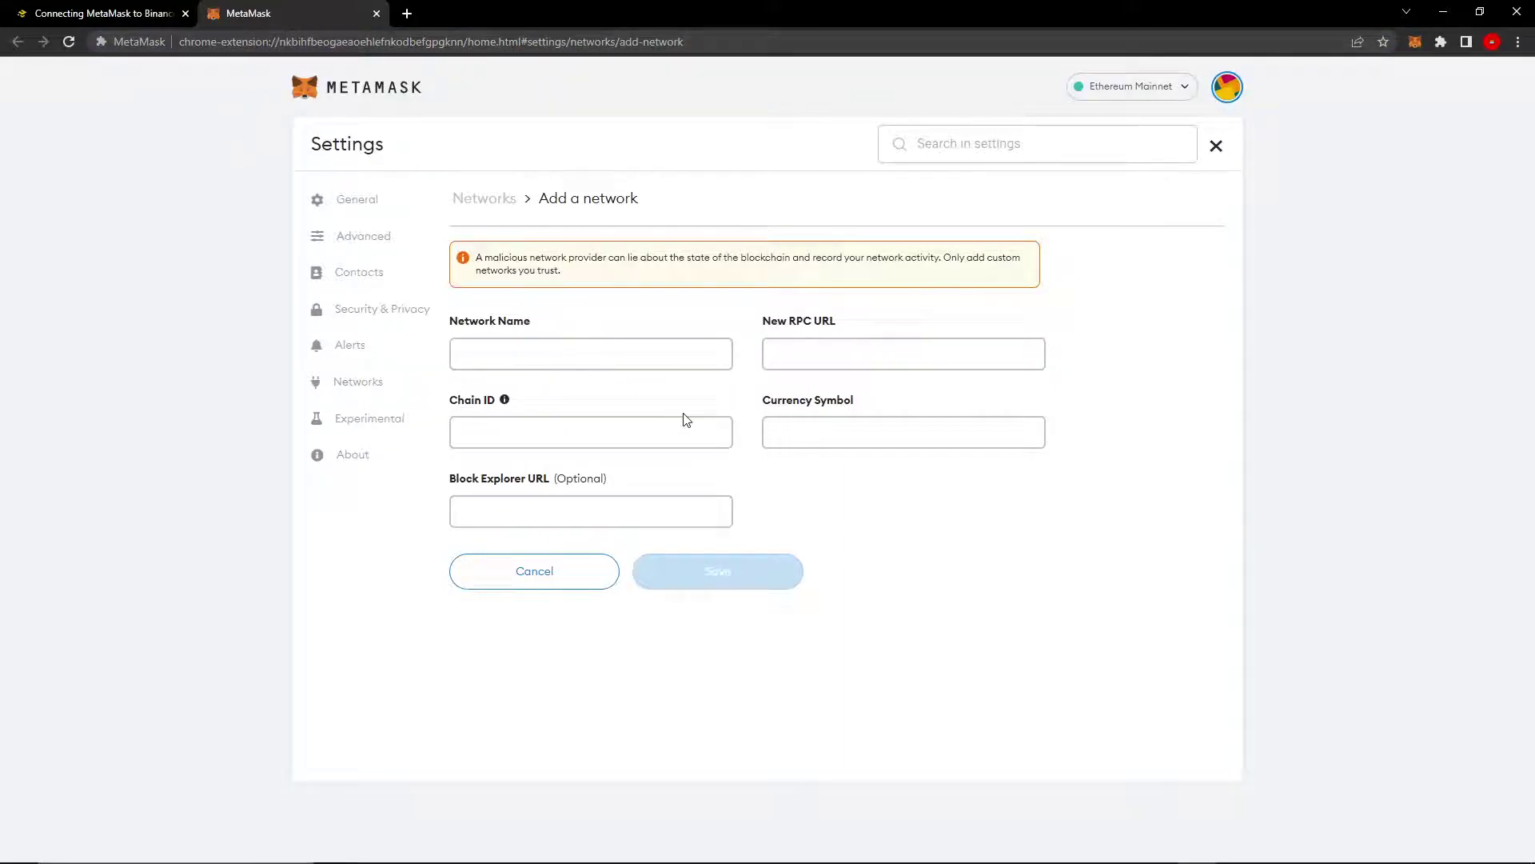
pyautogui.click(602, 437)
pyautogui.click(590, 360)
pyautogui.click(857, 351)
pyautogui.click(808, 435)
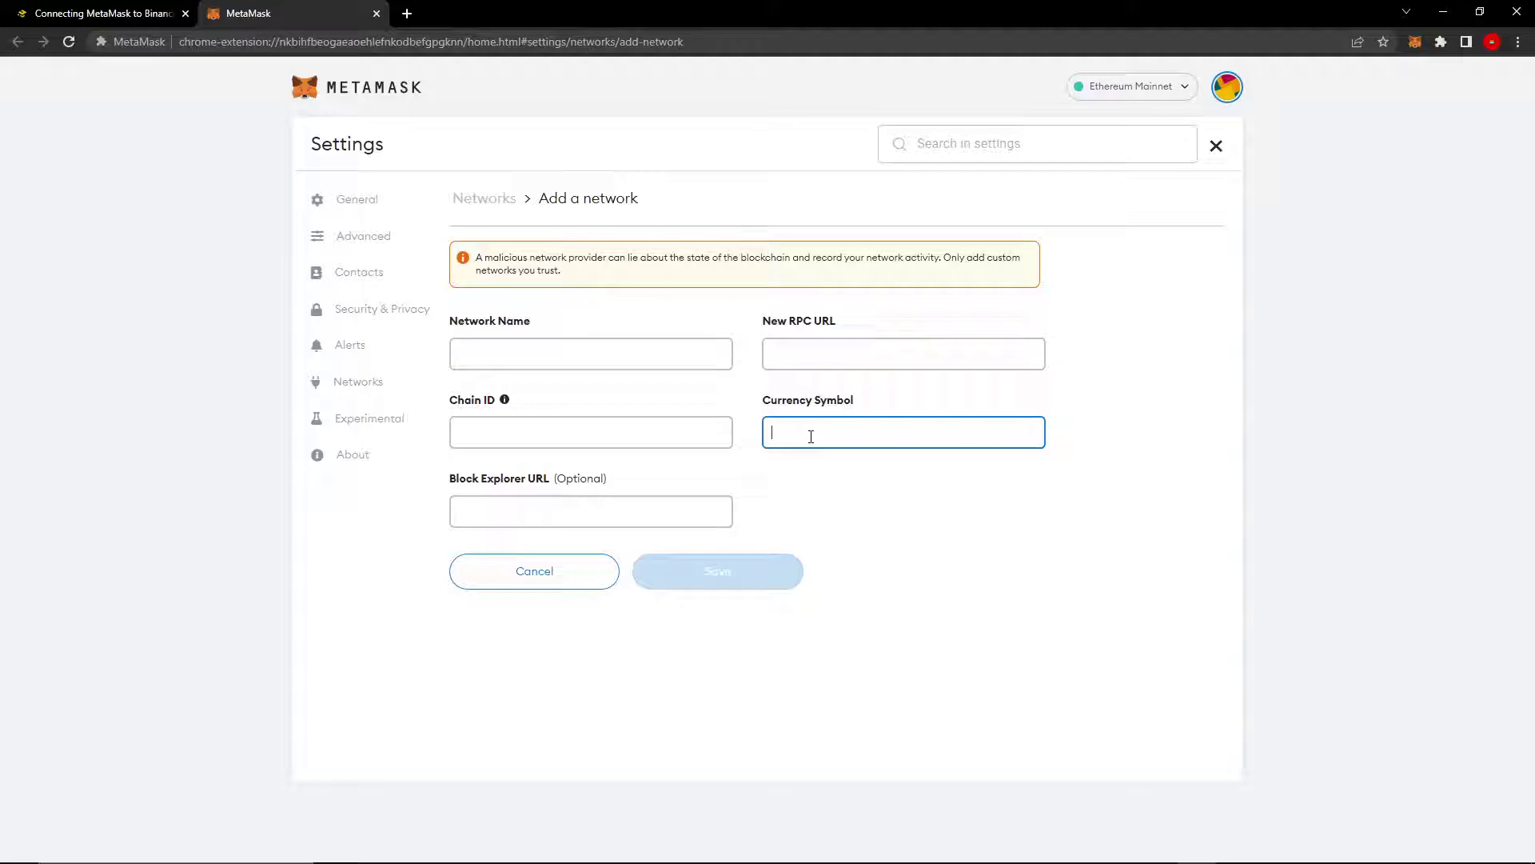
pyautogui.click(662, 400)
pyautogui.click(634, 353)
# Return to the Binance Academy article and begin scrolling through it
pyautogui.click(80, 13)
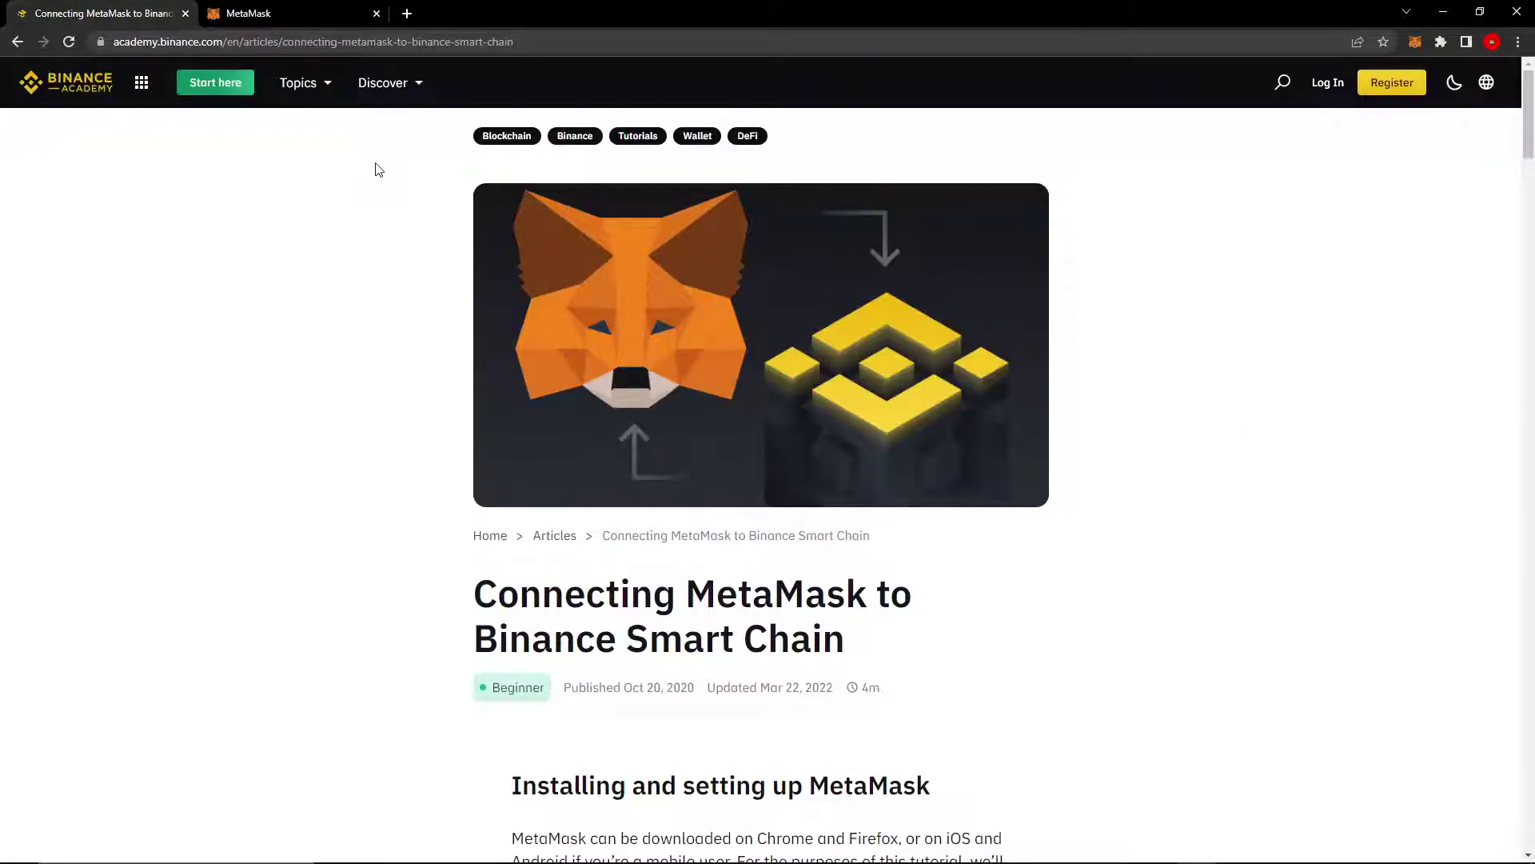
pyautogui.scroll(-2, 494, 400)
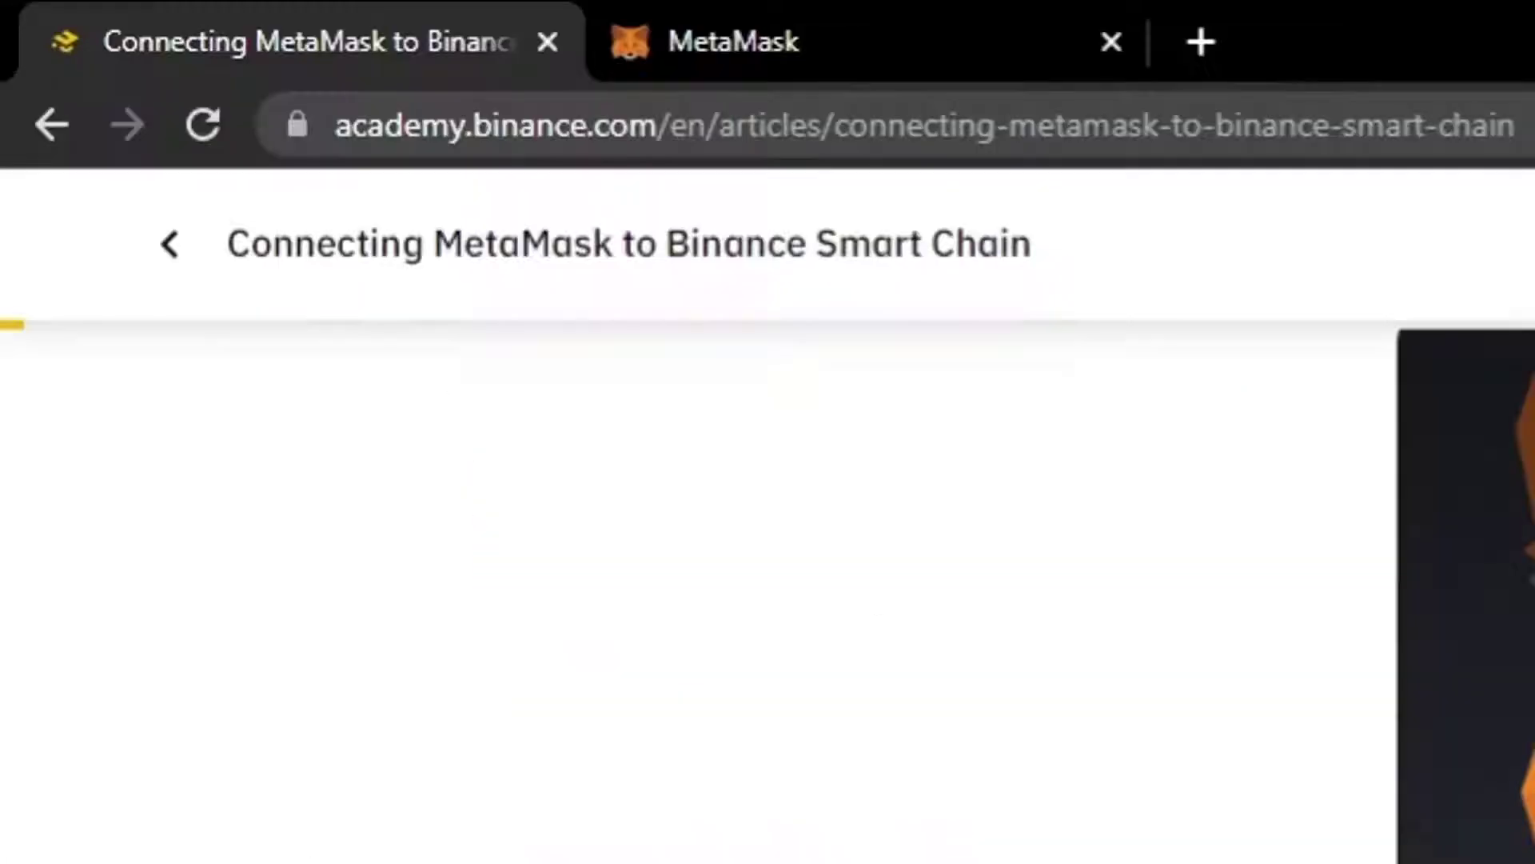
pyautogui.click(89, 36)
pyautogui.click(1120, 798)
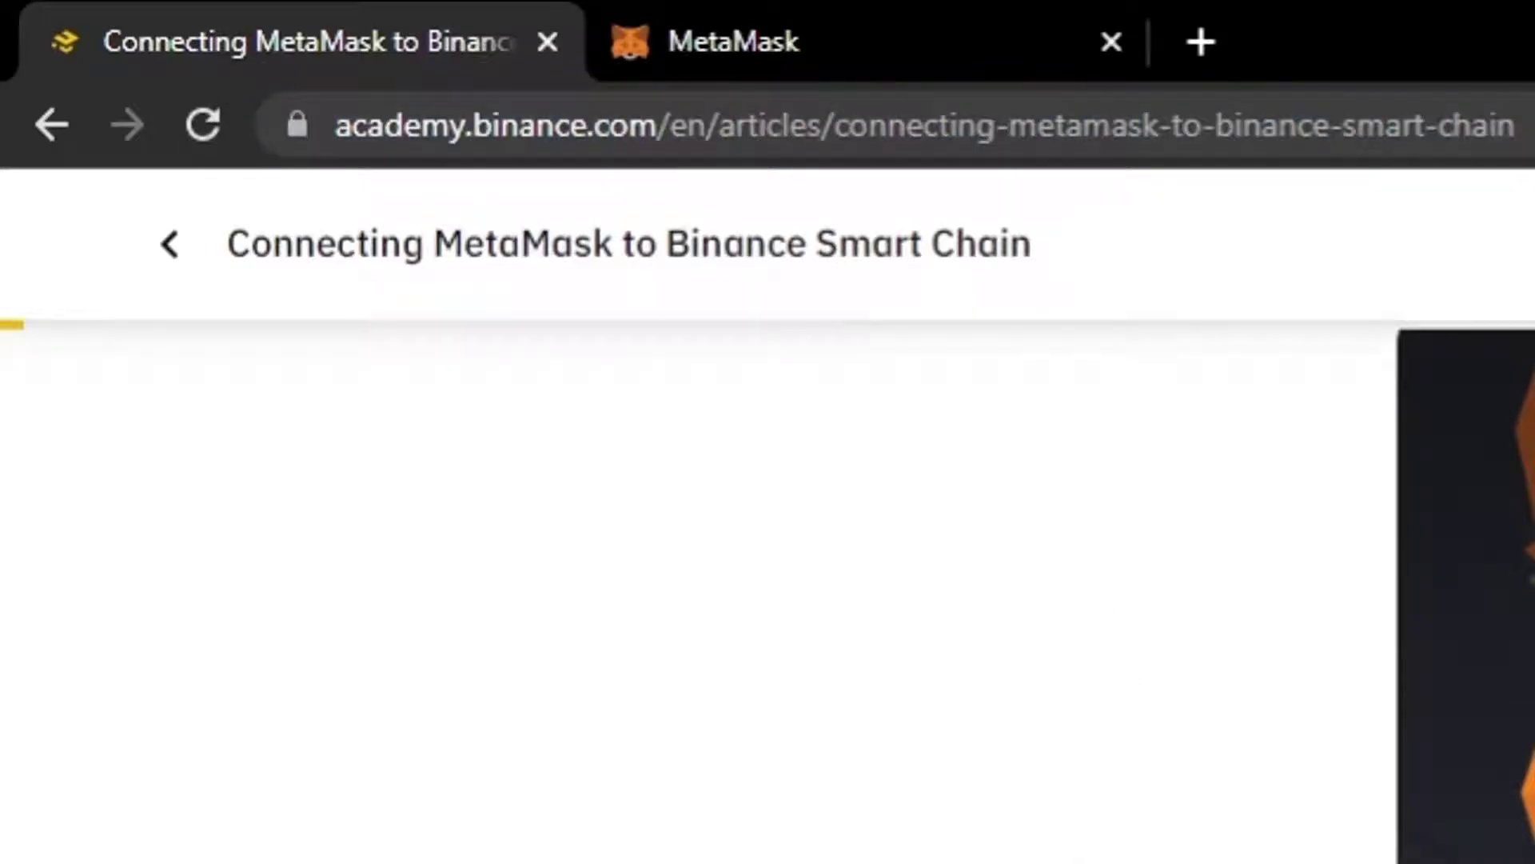
pyautogui.scroll(-2, 1119, 797)
pyautogui.scroll(3, 768, 512)
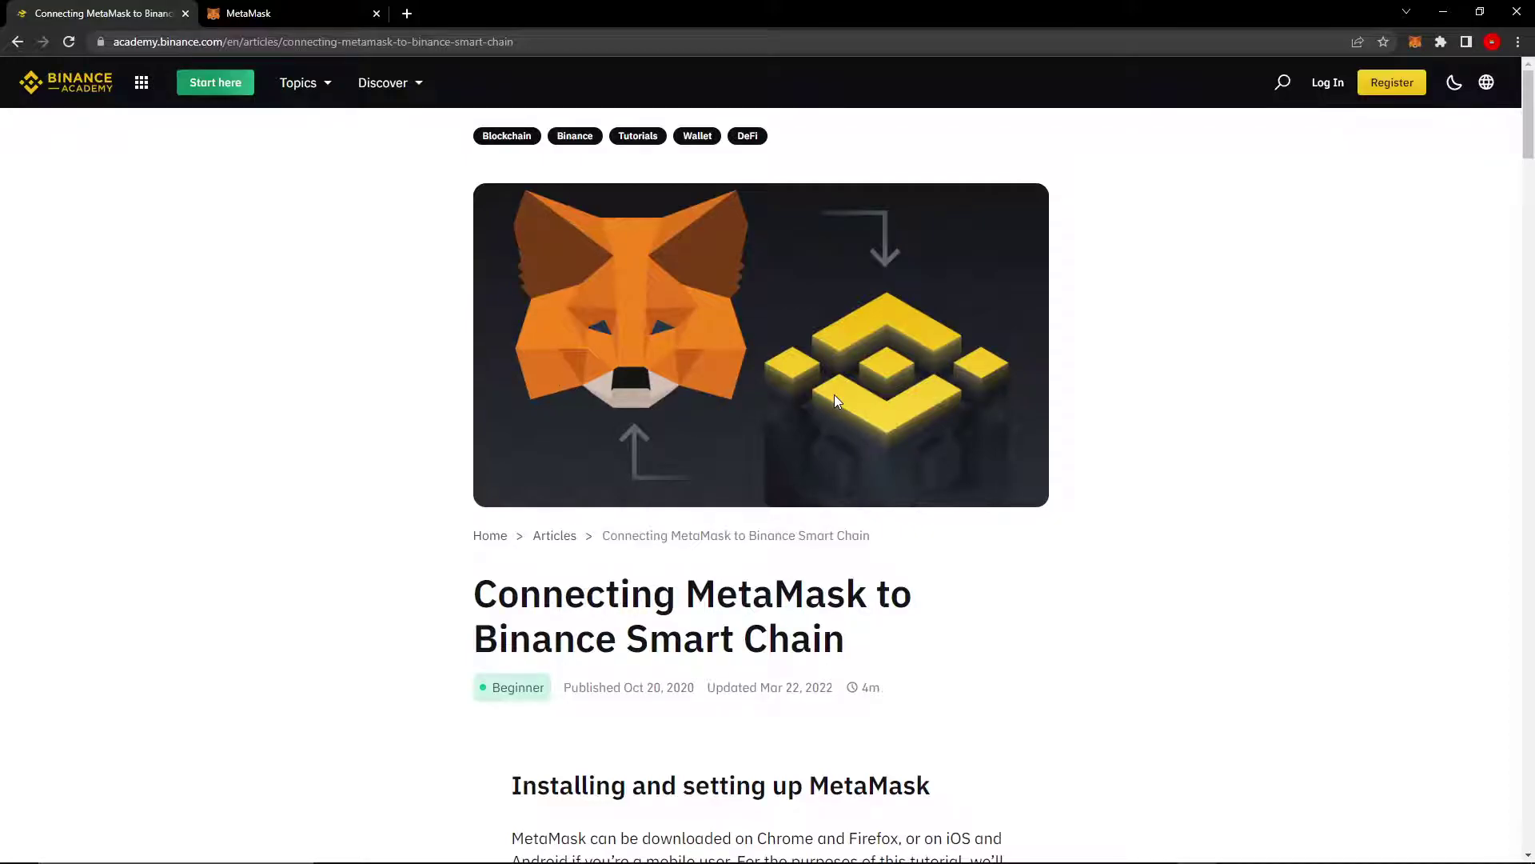
# Scroll up and down the article to locate the network parameters section
pyautogui.scroll(-10, 731, 415)
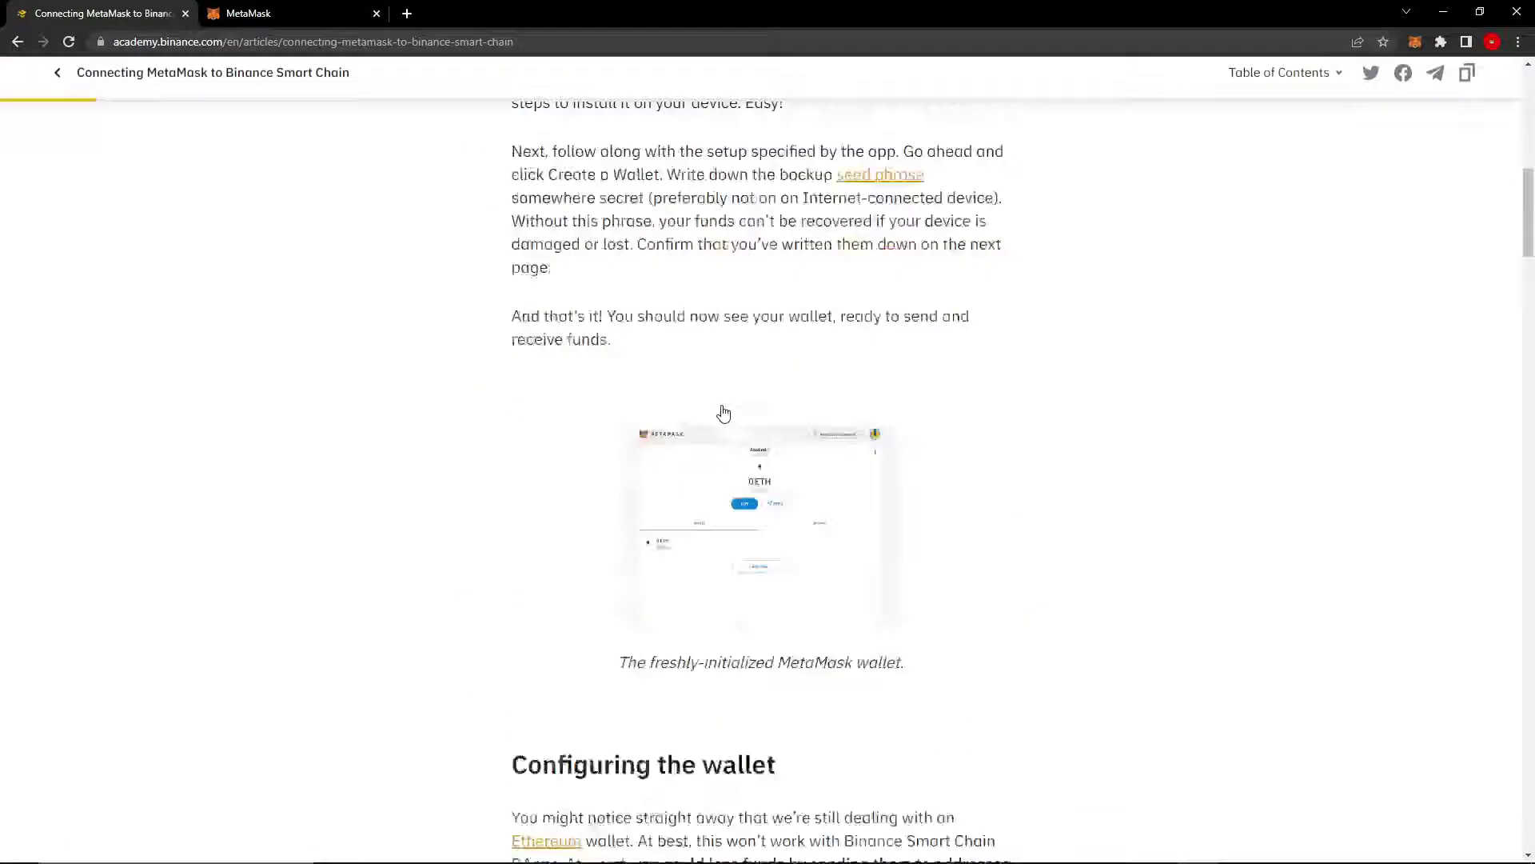
pyautogui.scroll(-10, 723, 413)
pyautogui.scroll(8, 706, 405)
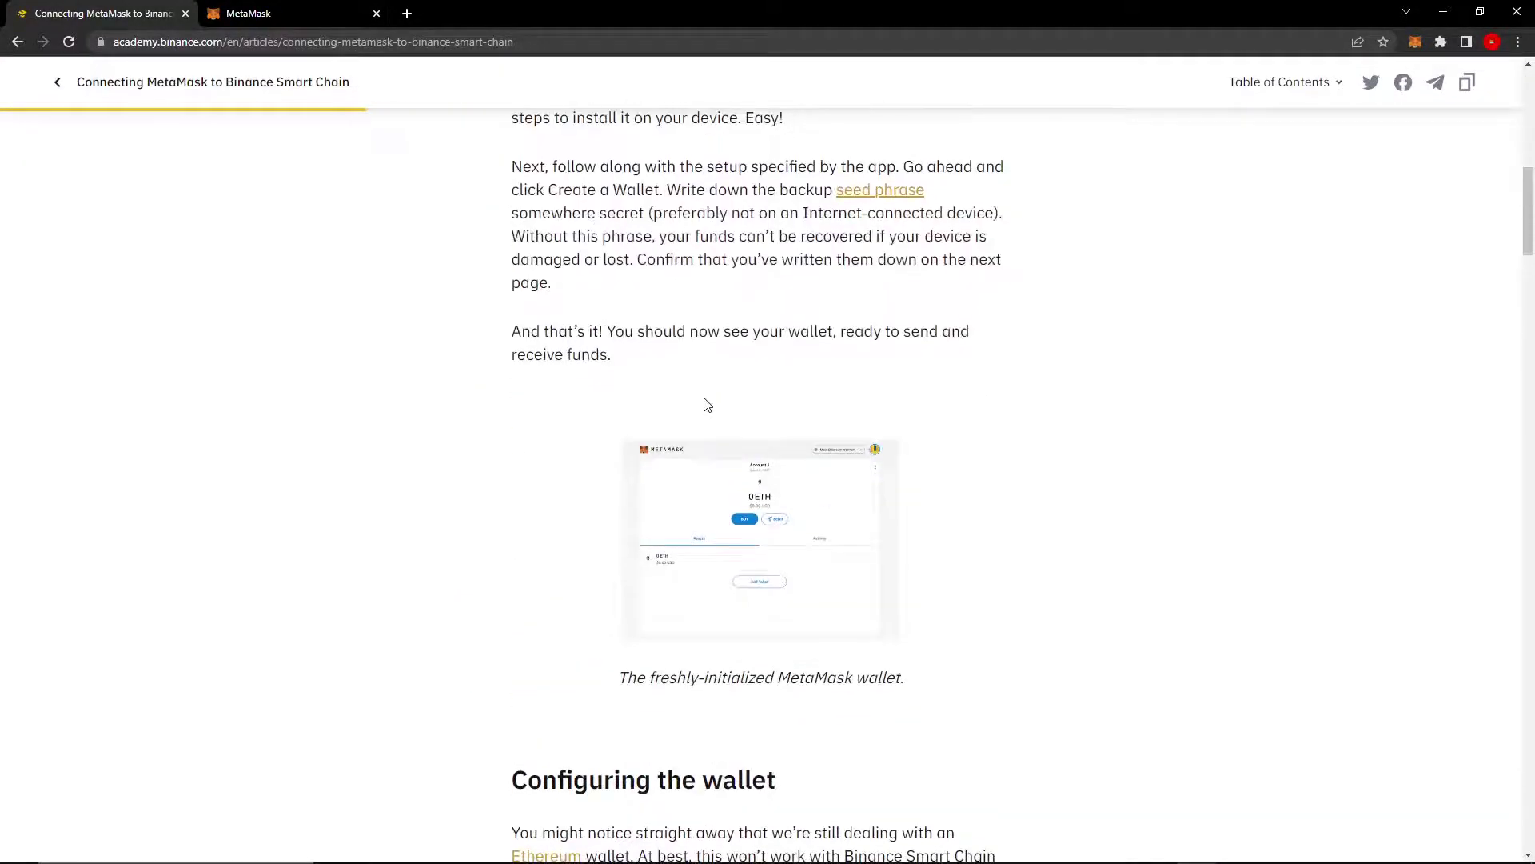
pyautogui.scroll(6, 707, 405)
pyautogui.scroll(-10, 843, 448)
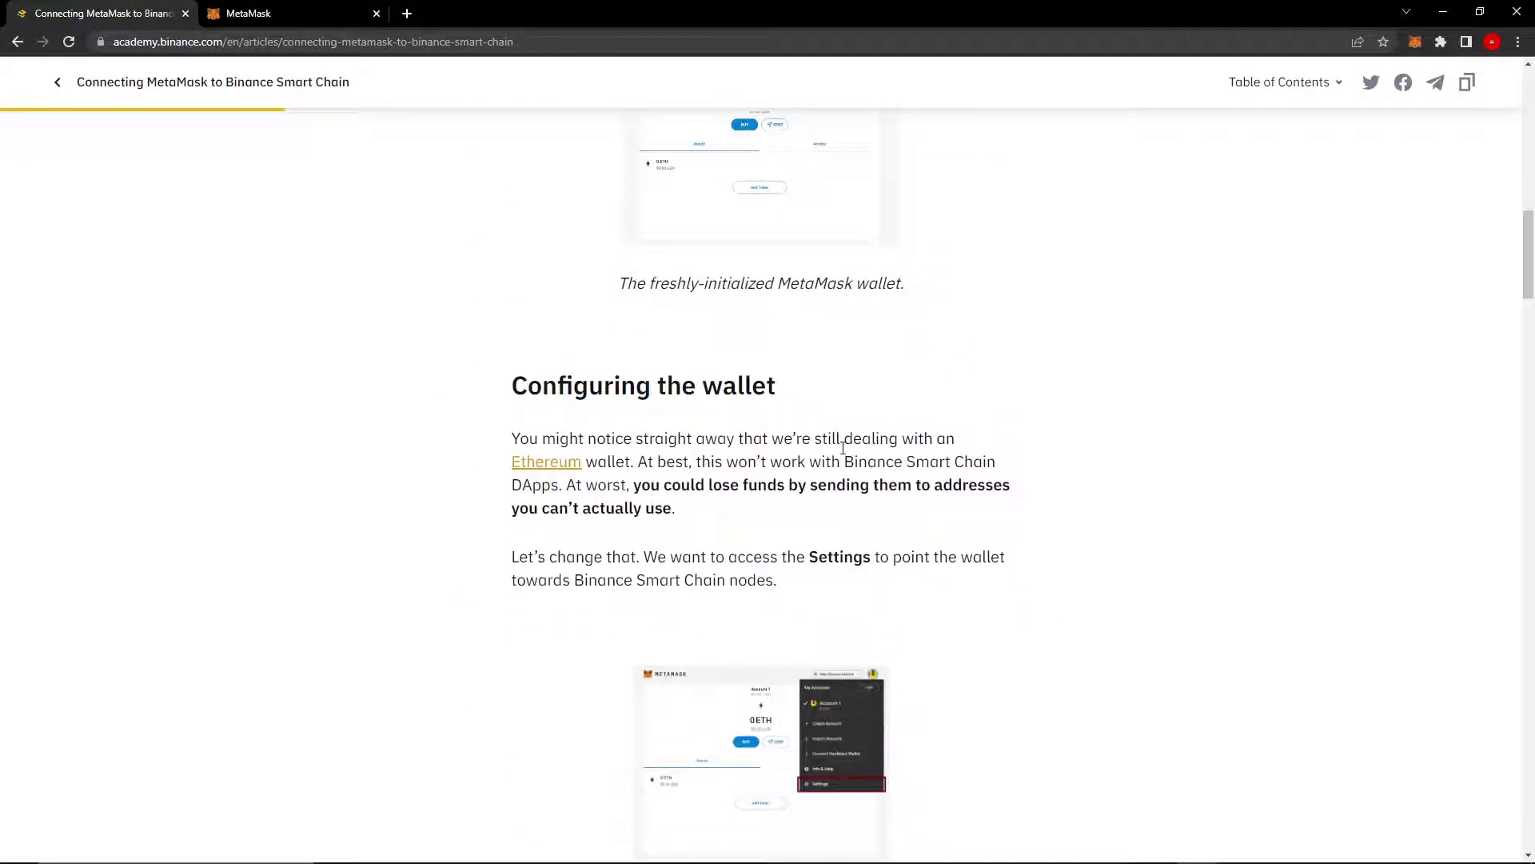
pyautogui.scroll(-6, 843, 448)
pyautogui.scroll(5, 798, 343)
pyautogui.scroll(-11, 805, 411)
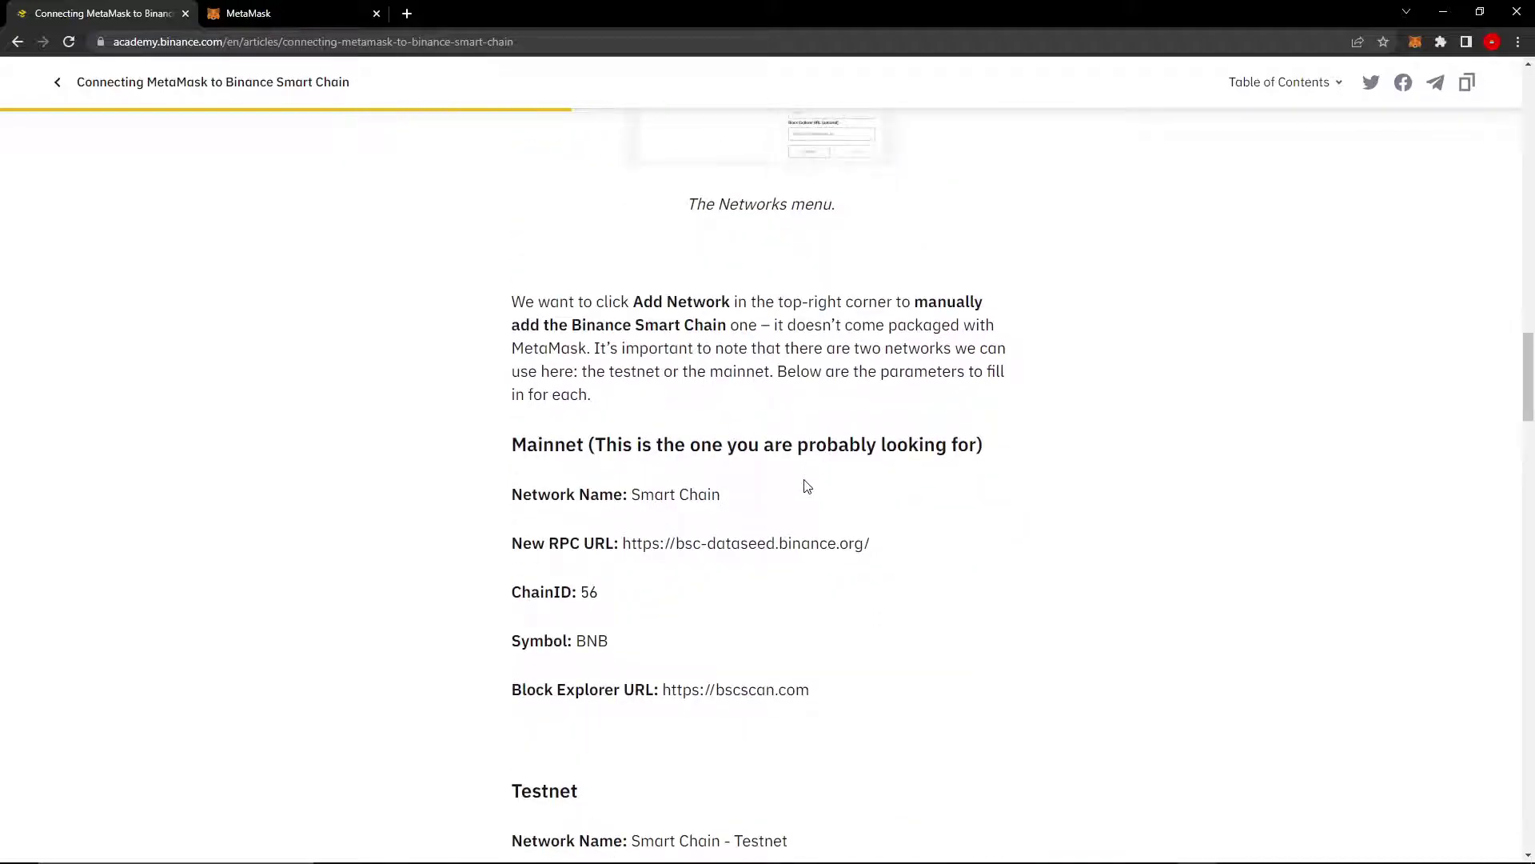
pyautogui.scroll(-6, 807, 486)
pyautogui.scroll(3, 730, 456)
pyautogui.scroll(-6, 675, 548)
pyautogui.scroll(3, 593, 384)
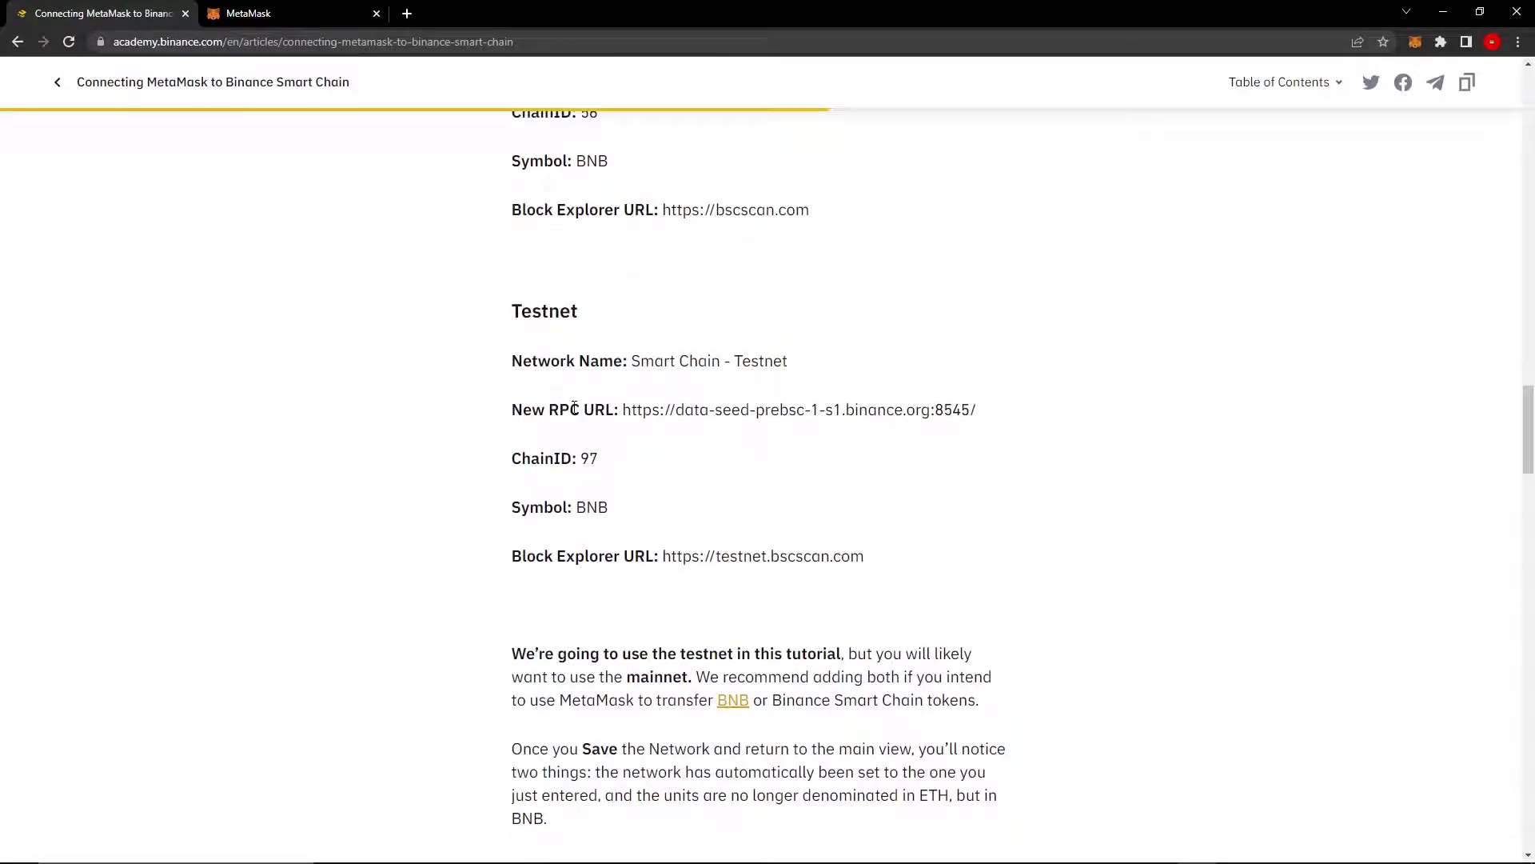
pyautogui.scroll(1, 574, 409)
# Highlight the Mainnet and Testnet headings to mark the Testnet parameters
pyautogui.moveTo(514, 403); pyautogui.dragTo(603, 408)
pyautogui.scroll(1, 602, 407)
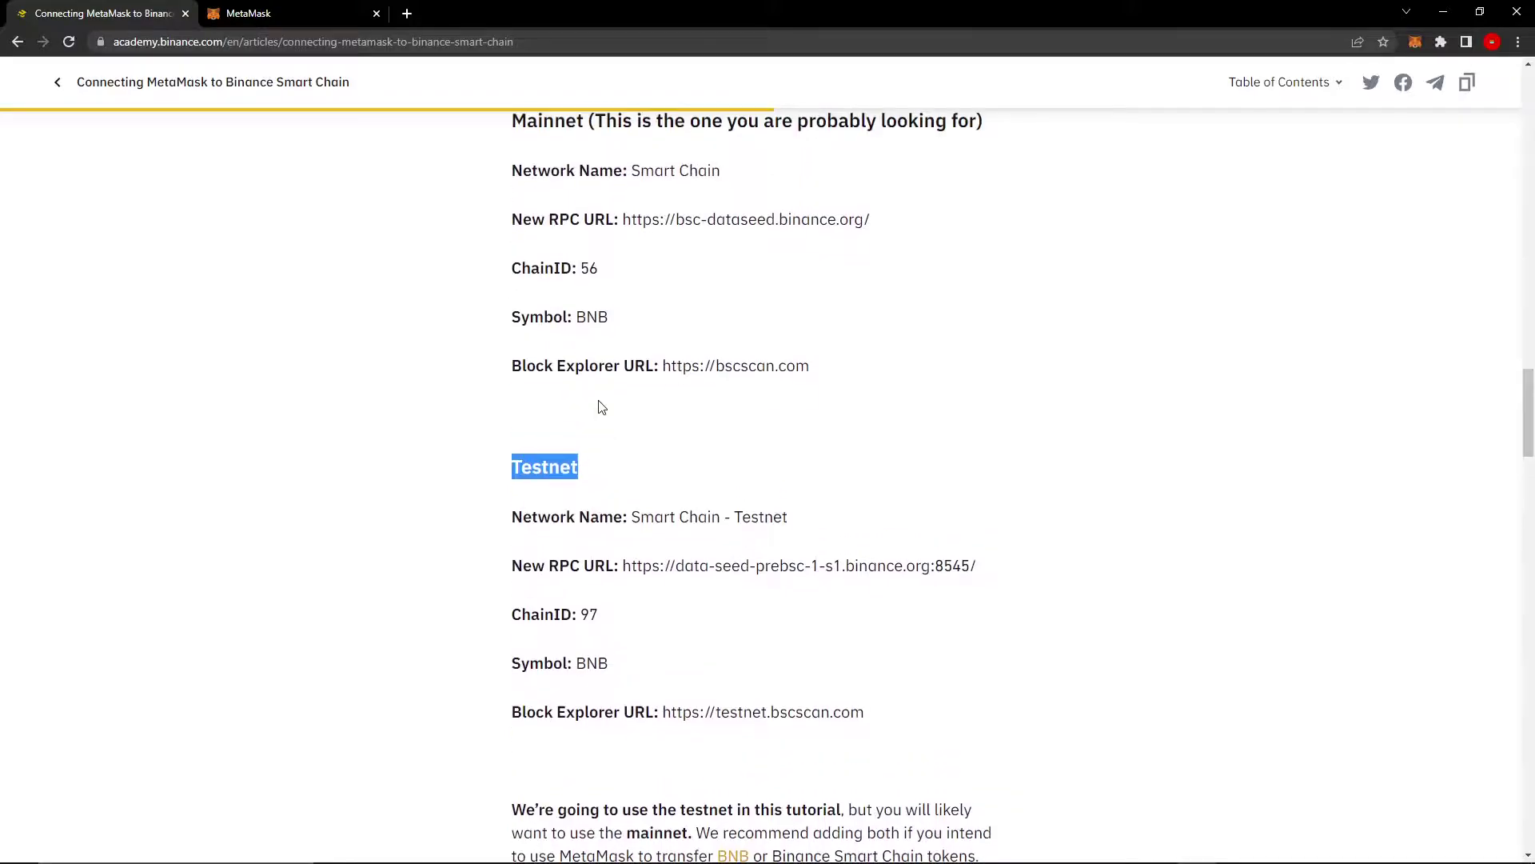
pyautogui.scroll(2, 560, 384)
pyautogui.moveTo(436, 297); pyautogui.dragTo(983, 285)
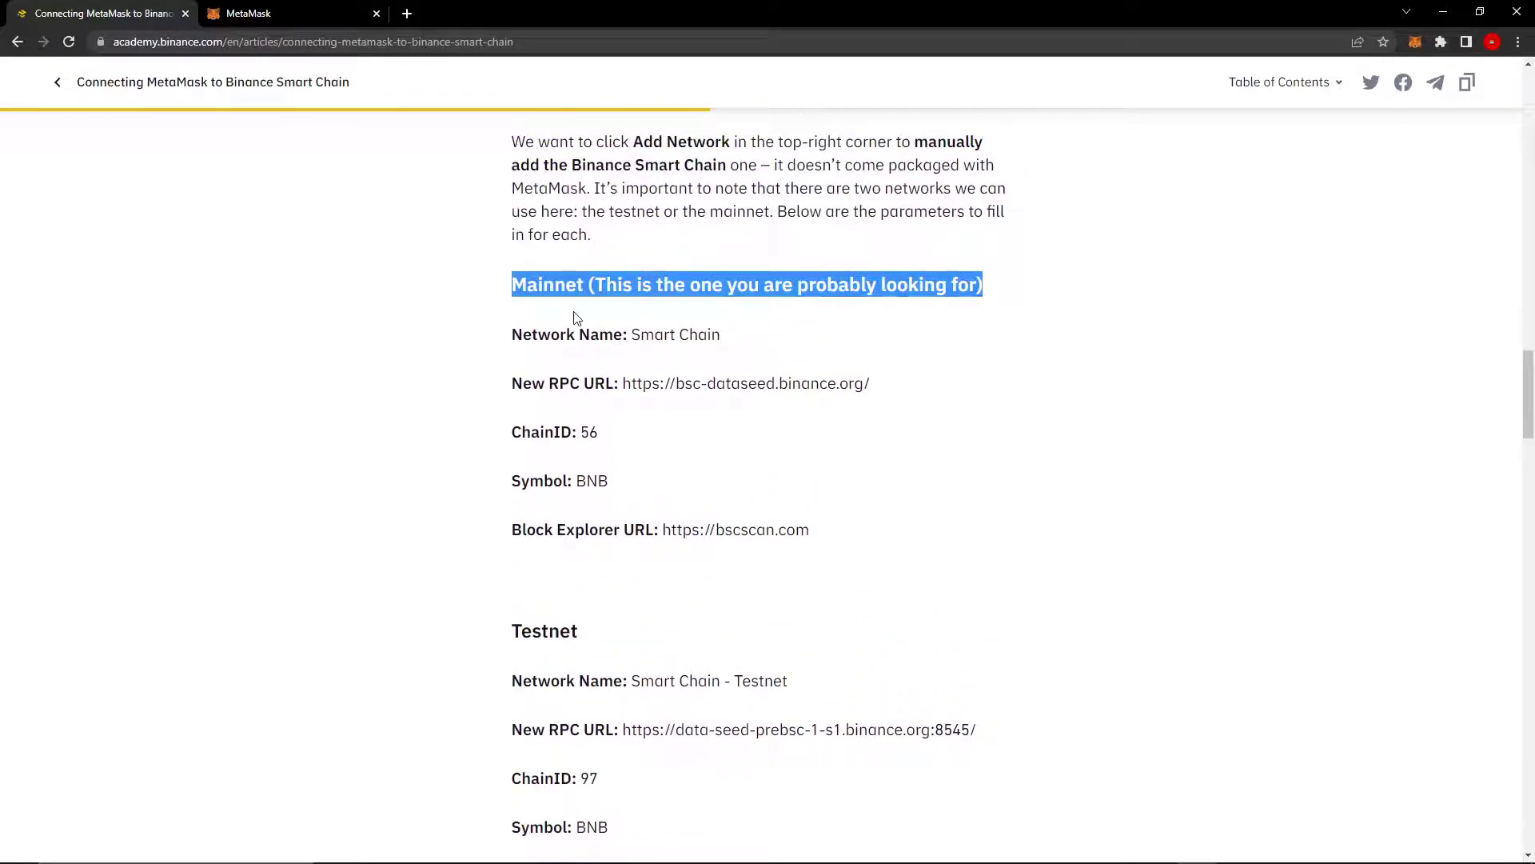
pyautogui.click(627, 320)
pyautogui.scroll(-5, 603, 397)
pyautogui.moveTo(508, 233); pyautogui.dragTo(627, 236)
pyautogui.click(627, 236)
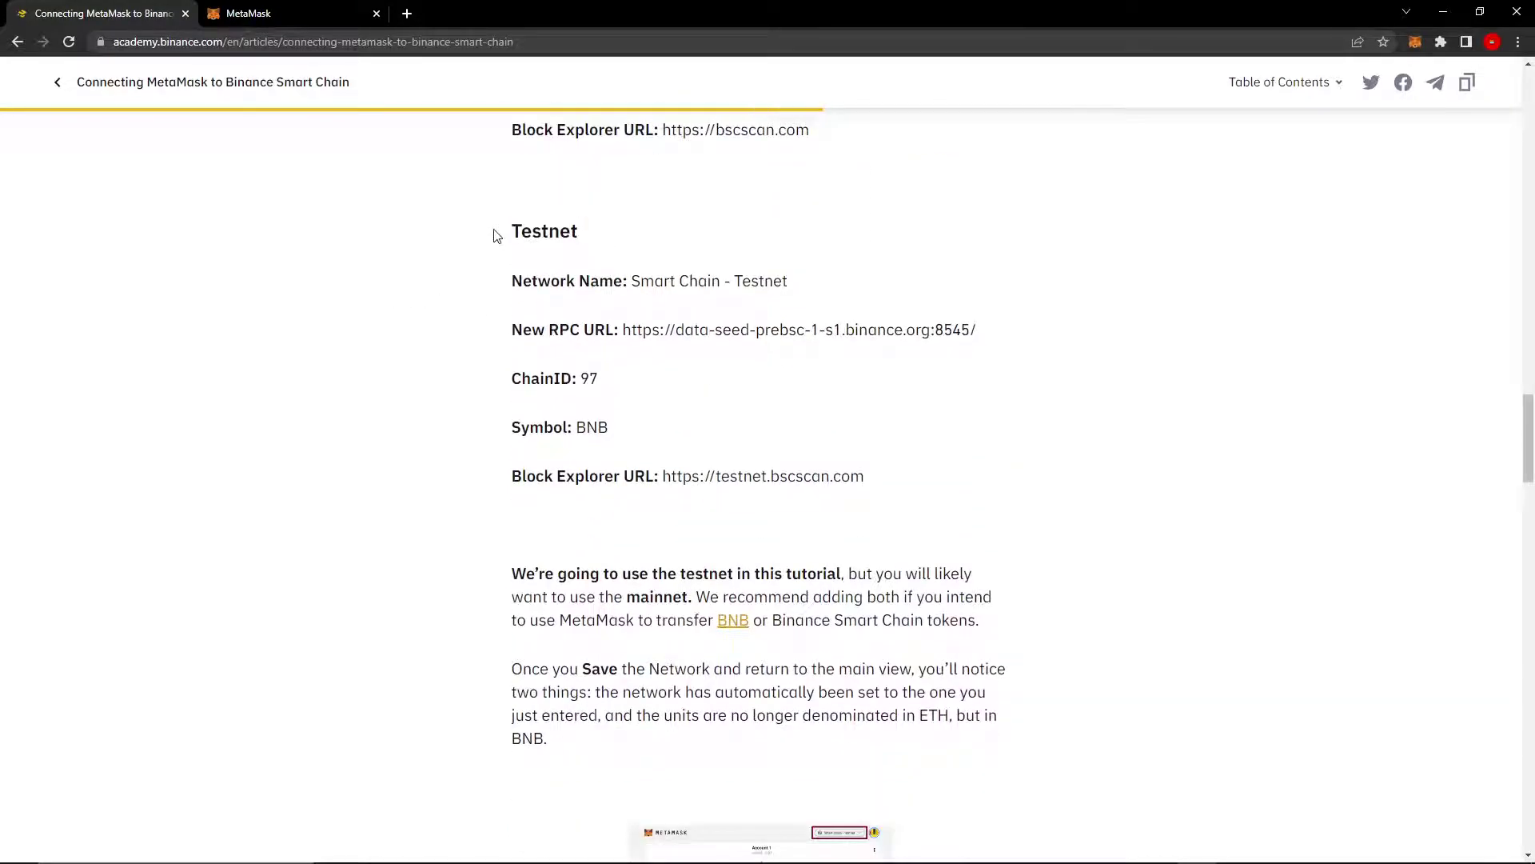
pyautogui.moveTo(496, 235); pyautogui.dragTo(606, 232)
pyautogui.click(605, 234)
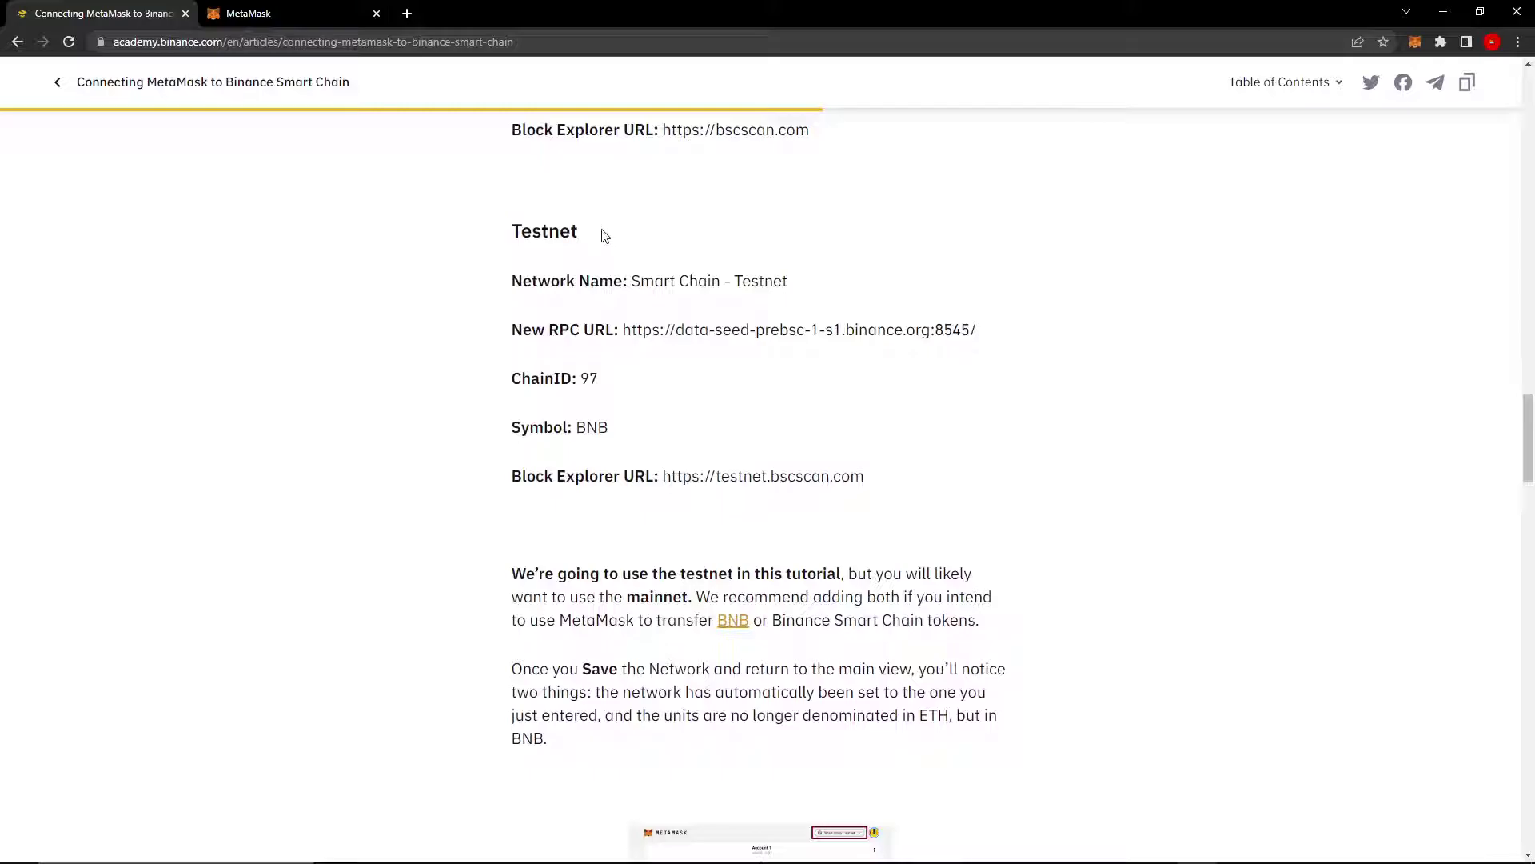
# In the MetaMask form, click through the RPC URL, Chain ID and Currency Symbol fields
pyautogui.click(271, 9)
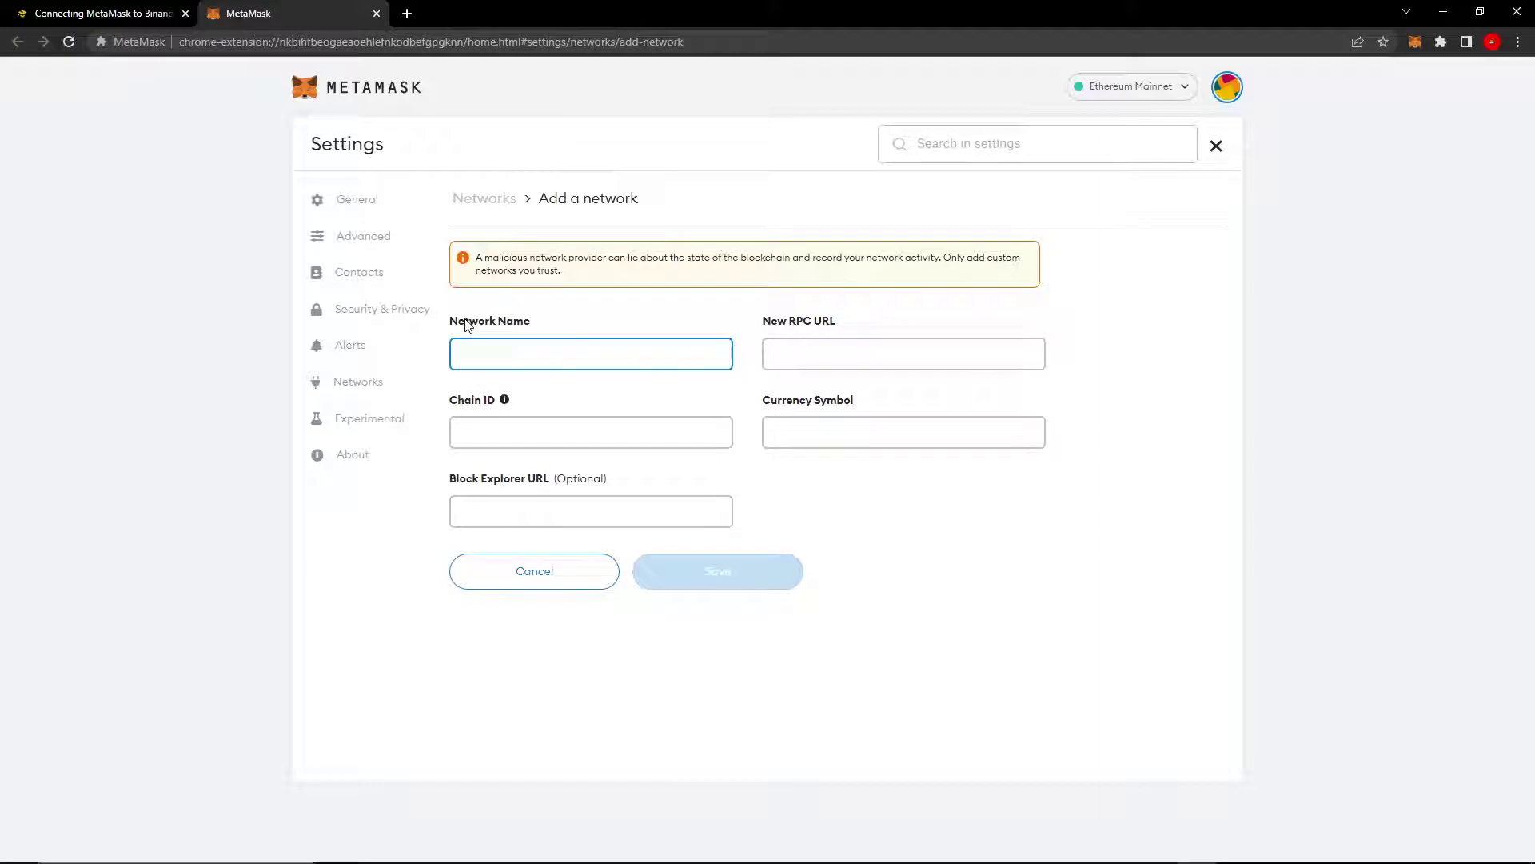
pyautogui.moveTo(468, 324); pyautogui.dragTo(490, 331)
pyautogui.moveTo(779, 329); pyautogui.dragTo(835, 334)
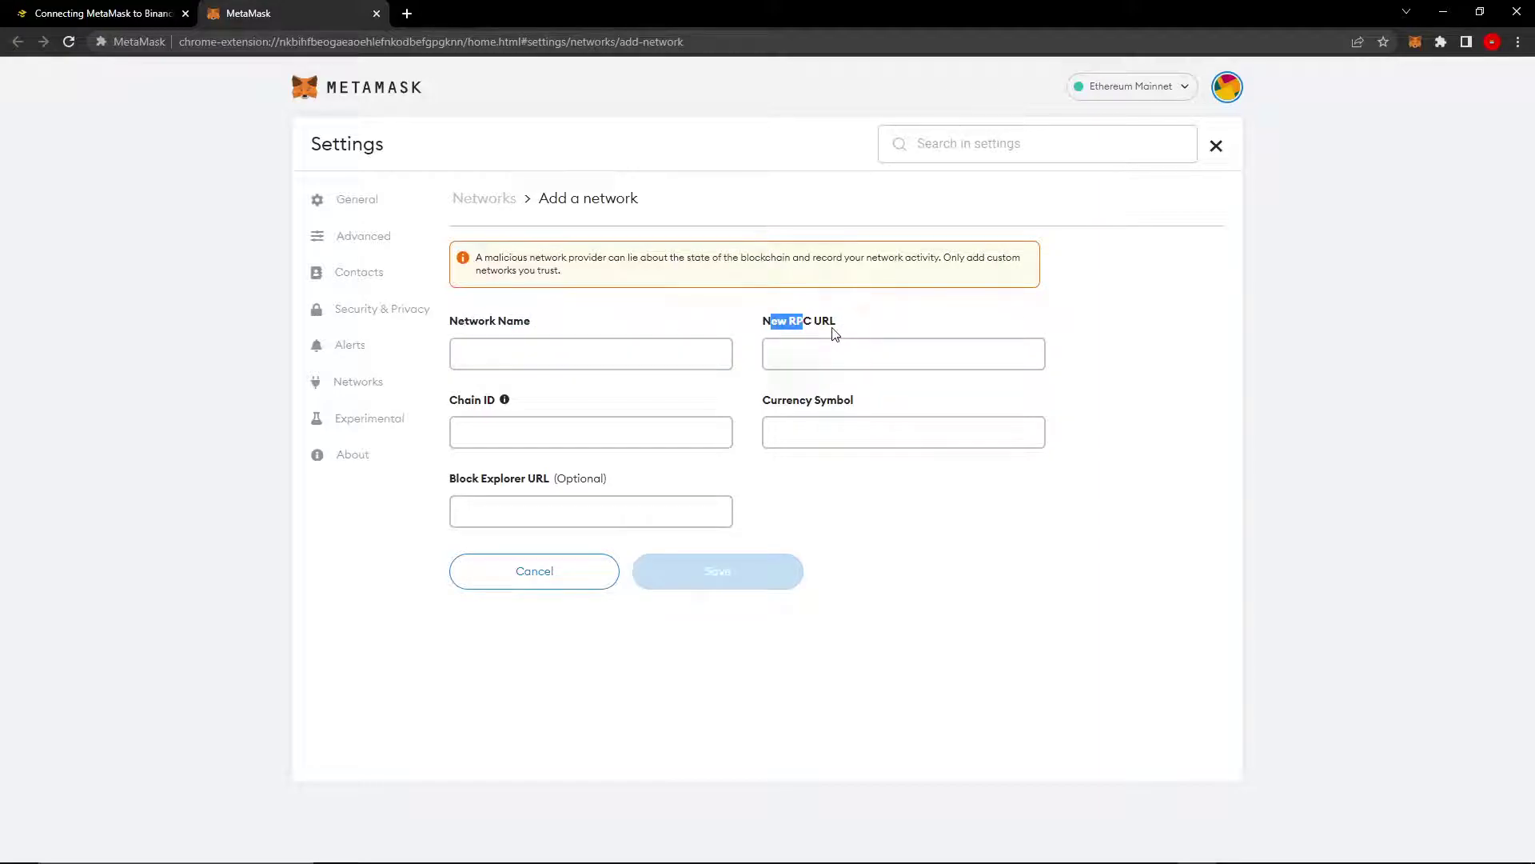
pyautogui.click(834, 336)
pyautogui.click(529, 417)
pyautogui.click(800, 402)
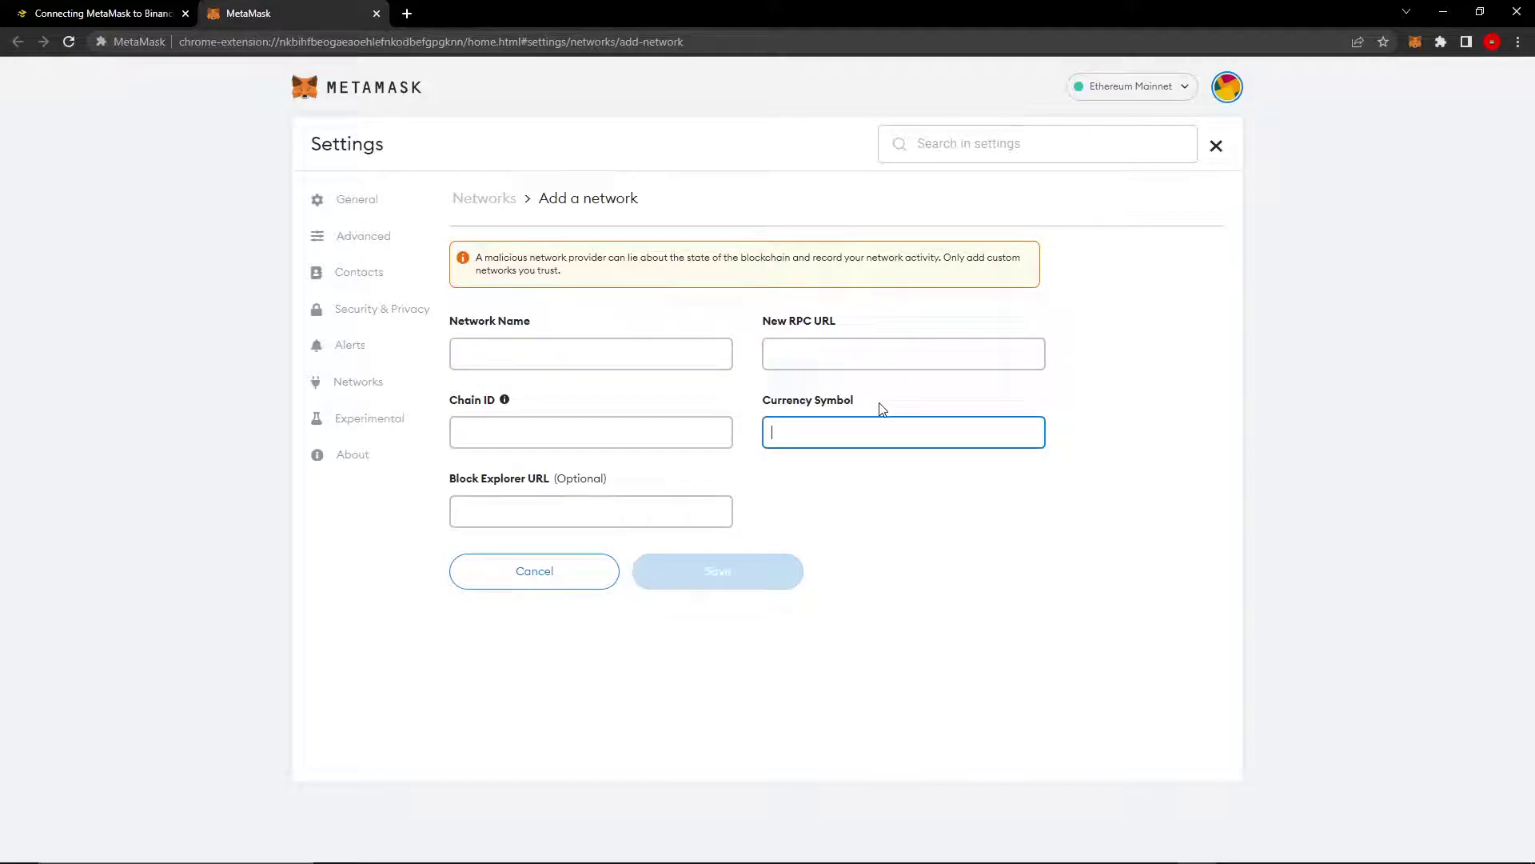
# Copy 'Smart Chain - Testnet' from the article into the Network Name field
pyautogui.click(36, 13)
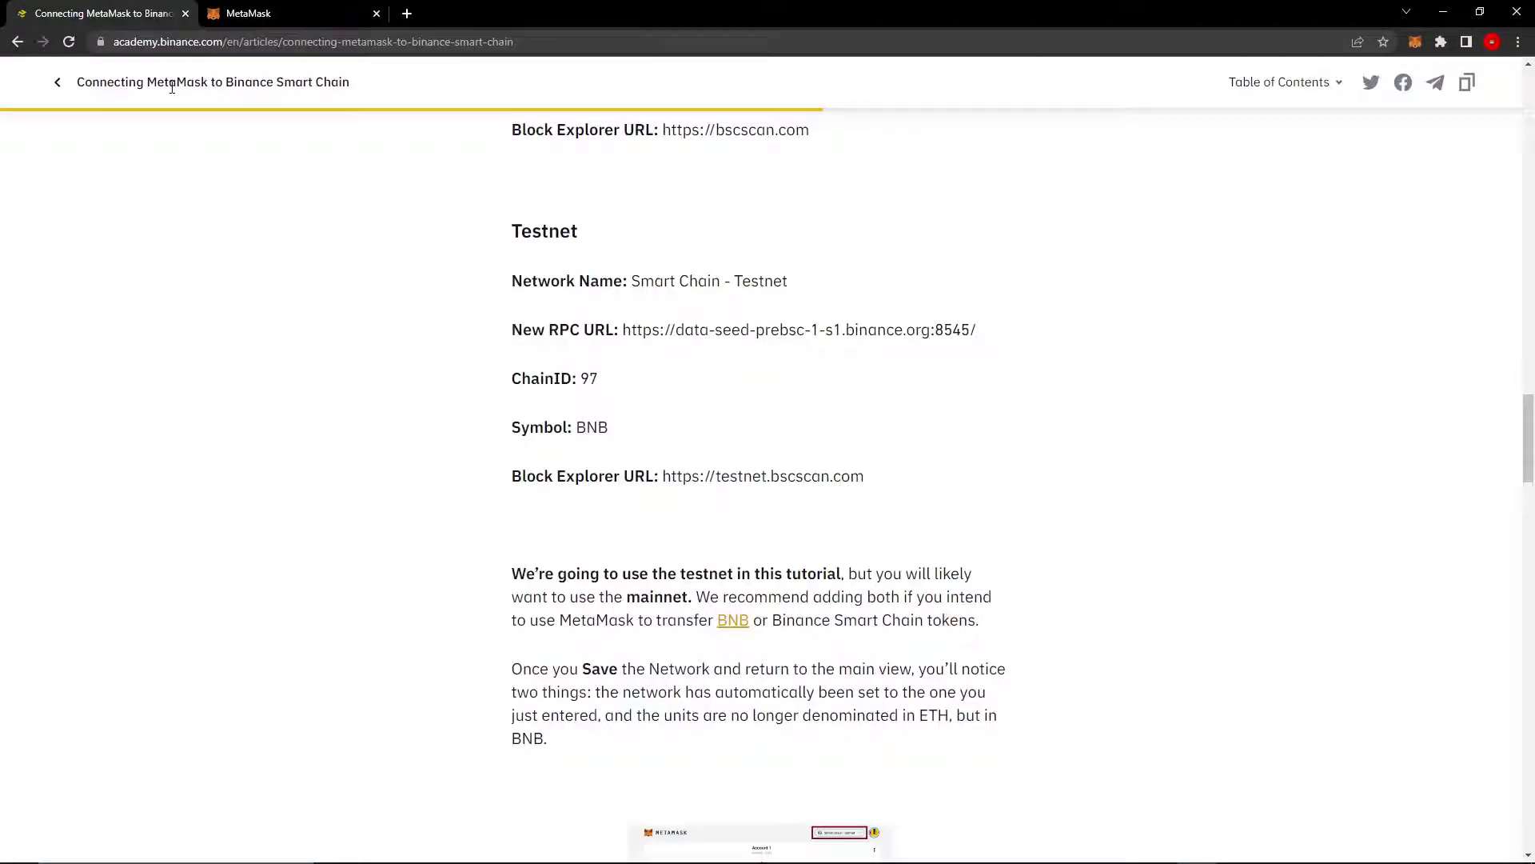
pyautogui.moveTo(632, 281); pyautogui.dragTo(820, 289)
pyautogui.click(633, 281)
pyautogui.moveTo(632, 280); pyautogui.dragTo(812, 289)
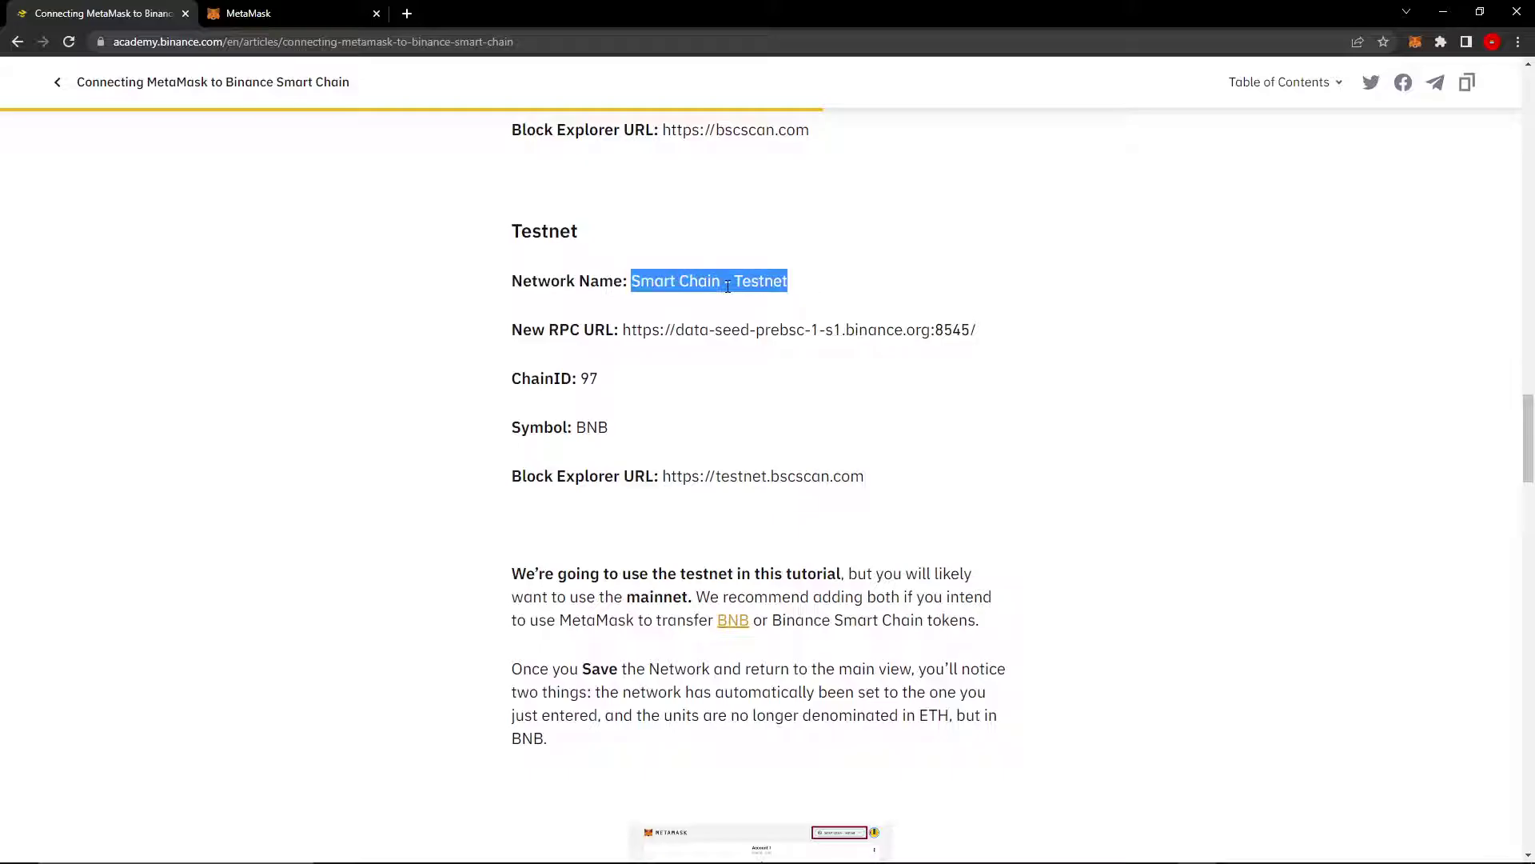
pyautogui.click(633, 280)
pyautogui.moveTo(632, 281); pyautogui.dragTo(823, 292)
pyautogui.hotkey('ctrl', 'c')
pyautogui.click(324, 13)
pyautogui.click(603, 353)
pyautogui.hotkey('ctrl', 'v')
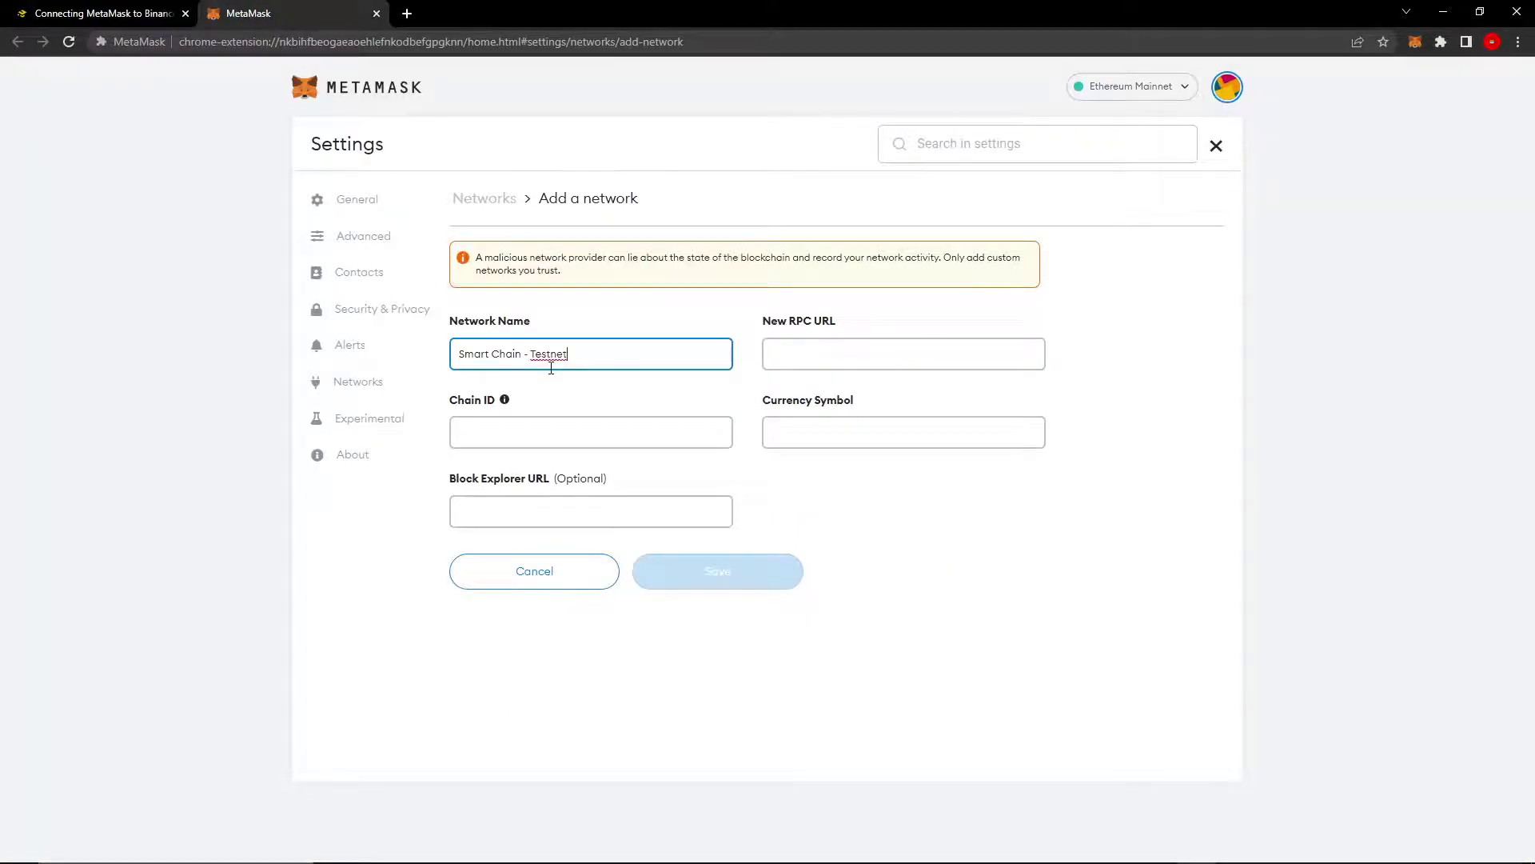
# Copy the testnet RPC URL from the article into the New RPC URL field
pyautogui.click(149, 6)
pyautogui.moveTo(623, 329); pyautogui.dragTo(977, 331)
pyautogui.hotkey('ctrl', 'c')
pyautogui.click(323, 13)
pyautogui.click(839, 345)
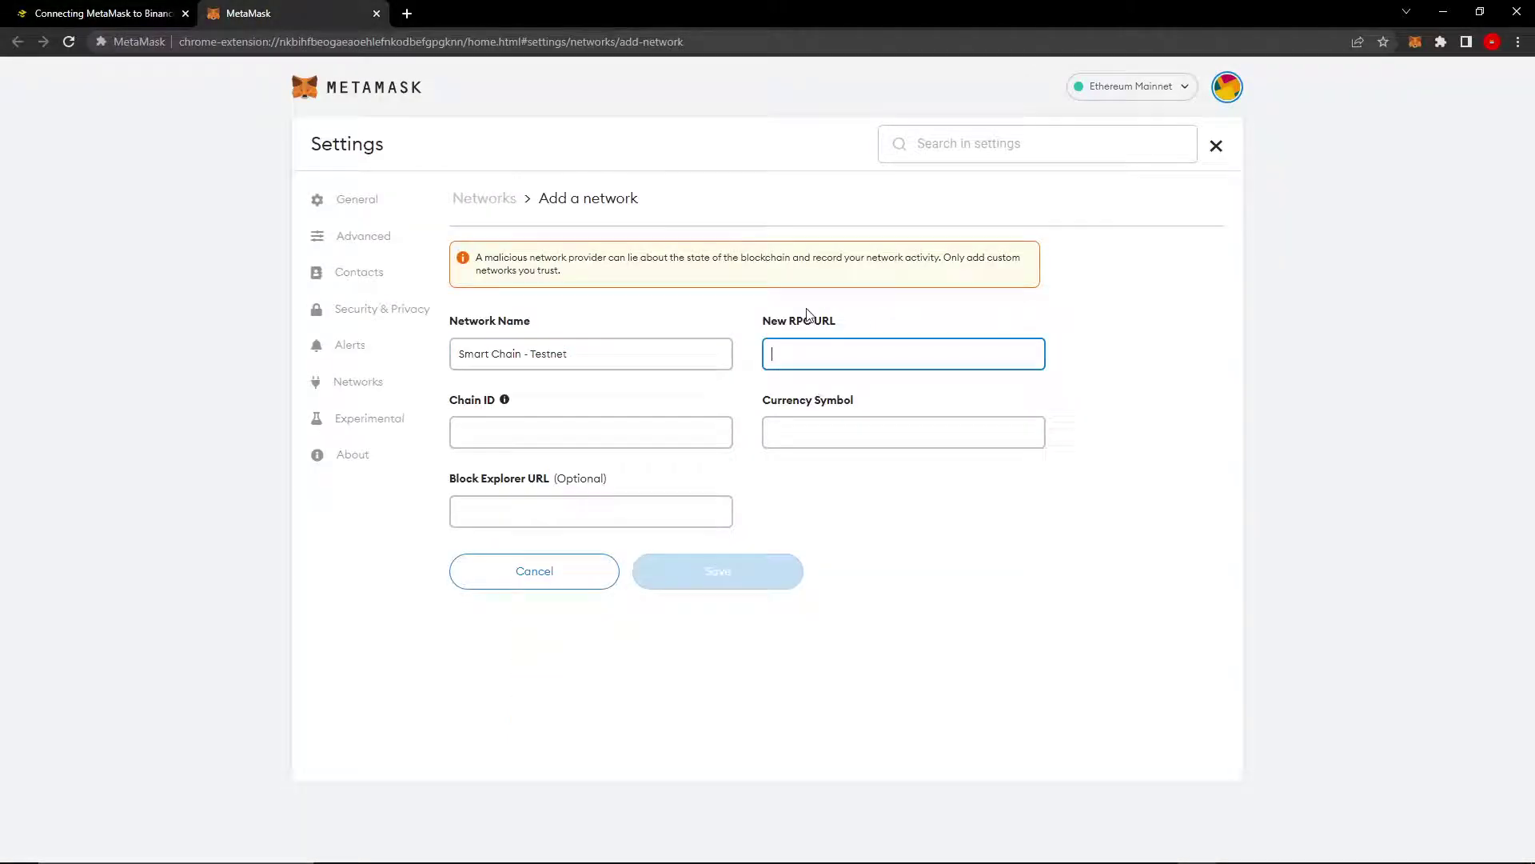
pyautogui.hotkey('ctrl', 'v')
pyautogui.click(174, 8)
# Copy chain ID 97 from the article into the Chain ID field
pyautogui.moveTo(580, 380); pyautogui.dragTo(593, 381)
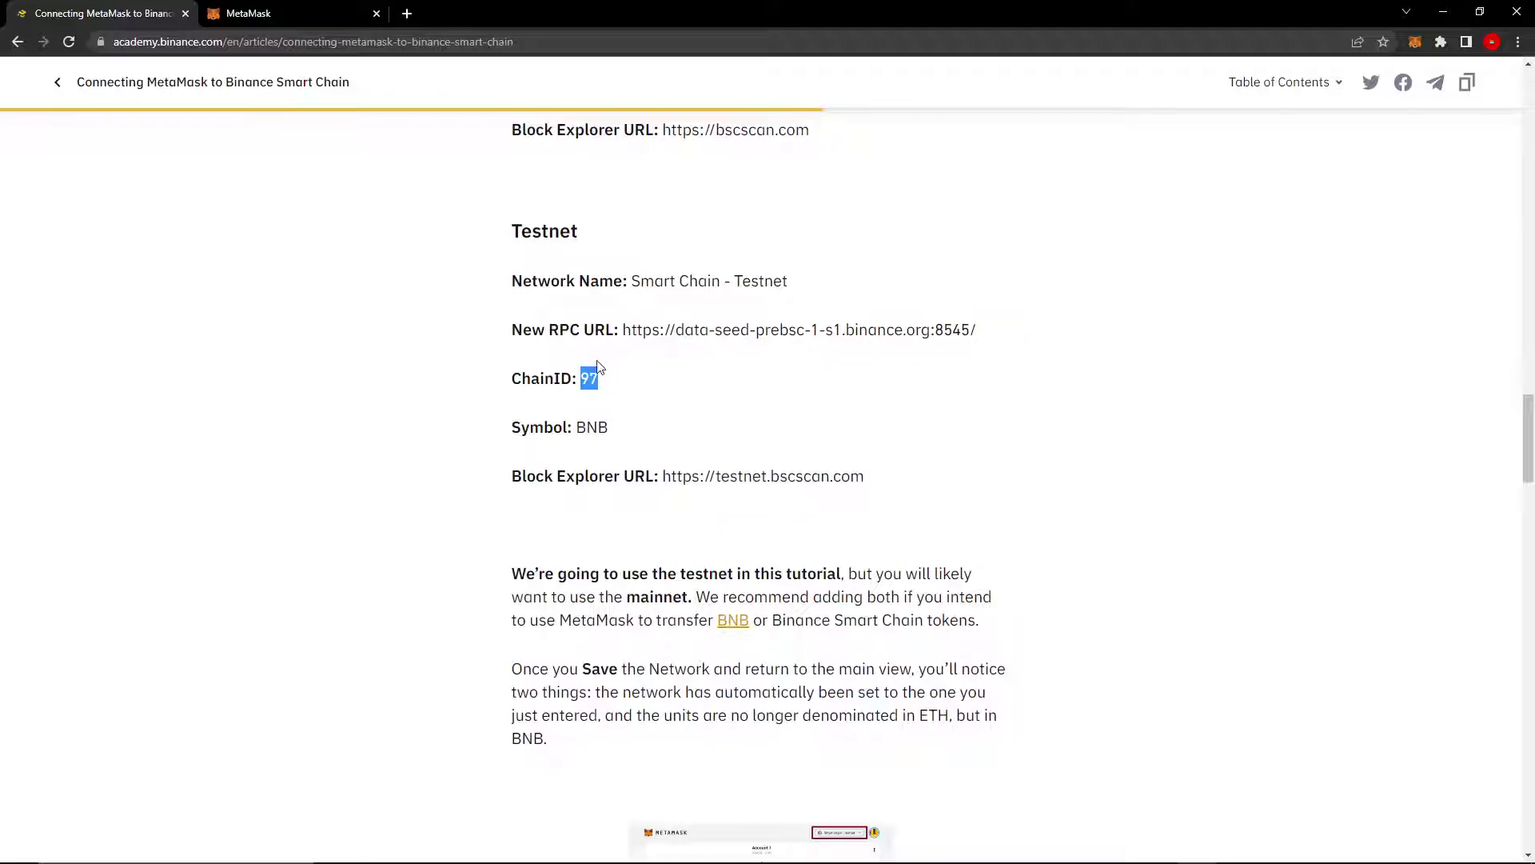
pyautogui.hotkey('ctrl', 'c')
pyautogui.click(264, 12)
pyautogui.click(599, 436)
pyautogui.hotkey('ctrl', 'v')
pyautogui.click(119, 12)
# Copy BNB from the article into the Currency Symbol field
pyautogui.moveTo(576, 428); pyautogui.dragTo(926, 495)
pyautogui.hotkey('ctrl', 'c')
pyautogui.click(344, 9)
pyautogui.click(916, 424)
pyautogui.hotkey('ctrl', 'v')
# Paste the testnet block explorer URL into the Block Explorer URL field
pyautogui.hotkey('ctrl', 'shift', 'Tab')
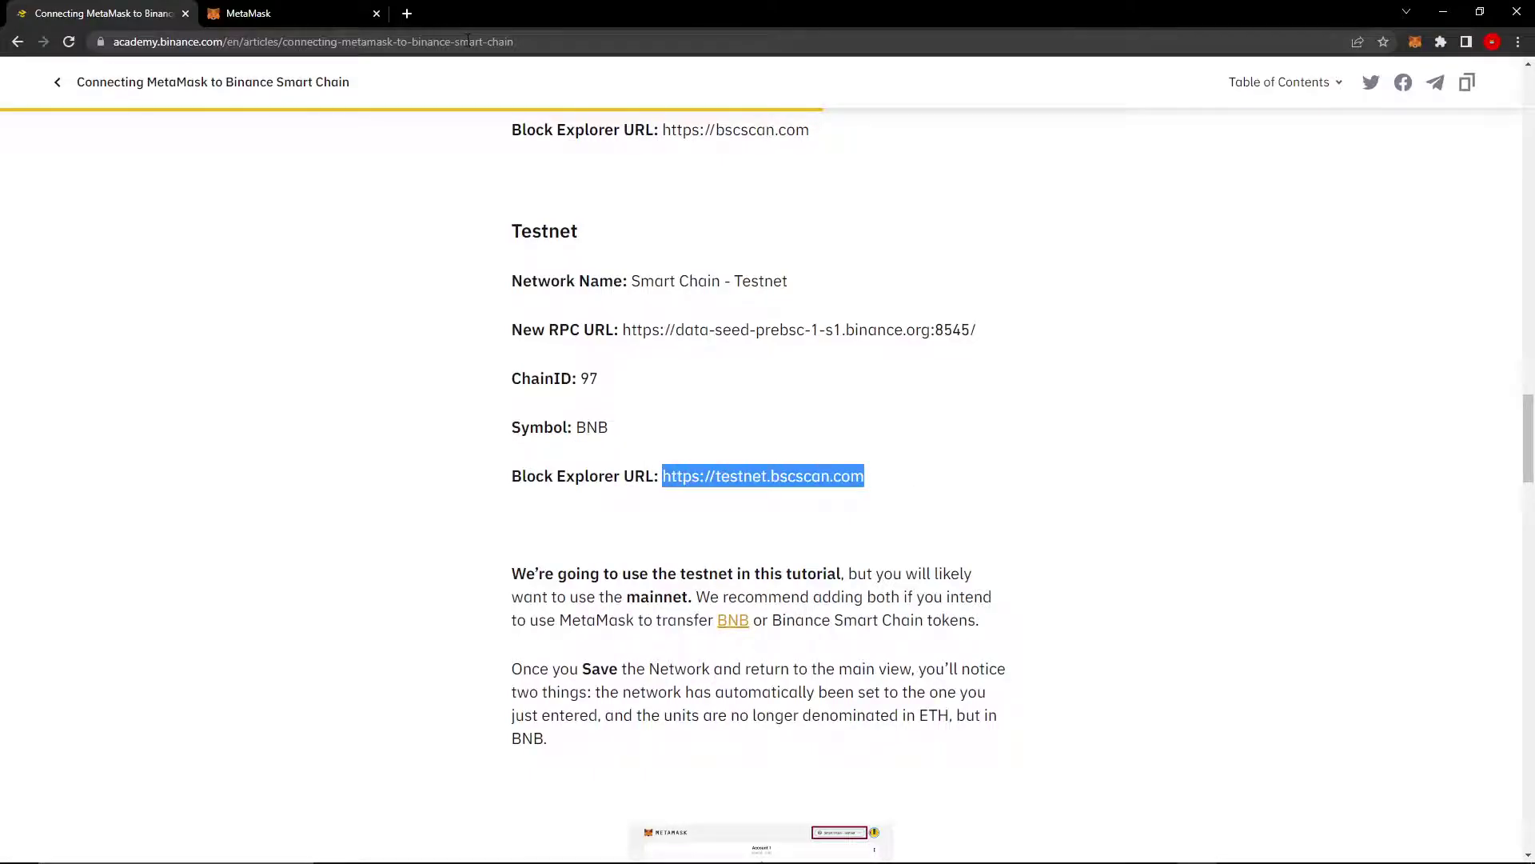
pyautogui.hotkey('ctrl', 'c')
pyautogui.click(344, 11)
pyautogui.click(519, 512)
pyautogui.hotkey('ctrl', 'v')
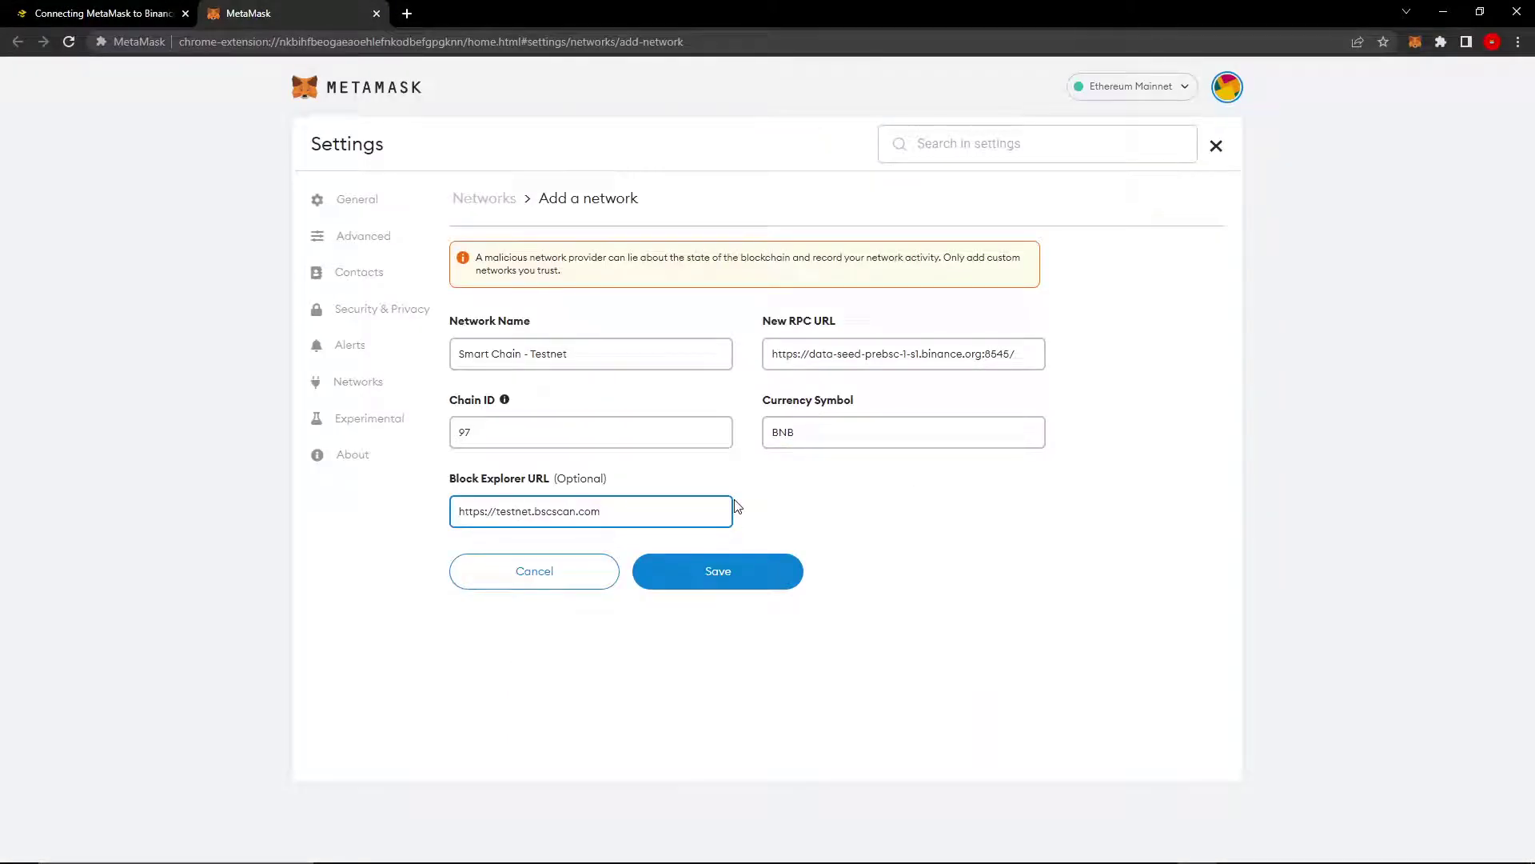
# Save Smart Chain - Testnet and note the connecting message and network-added confirmation
pyautogui.click(786, 494)
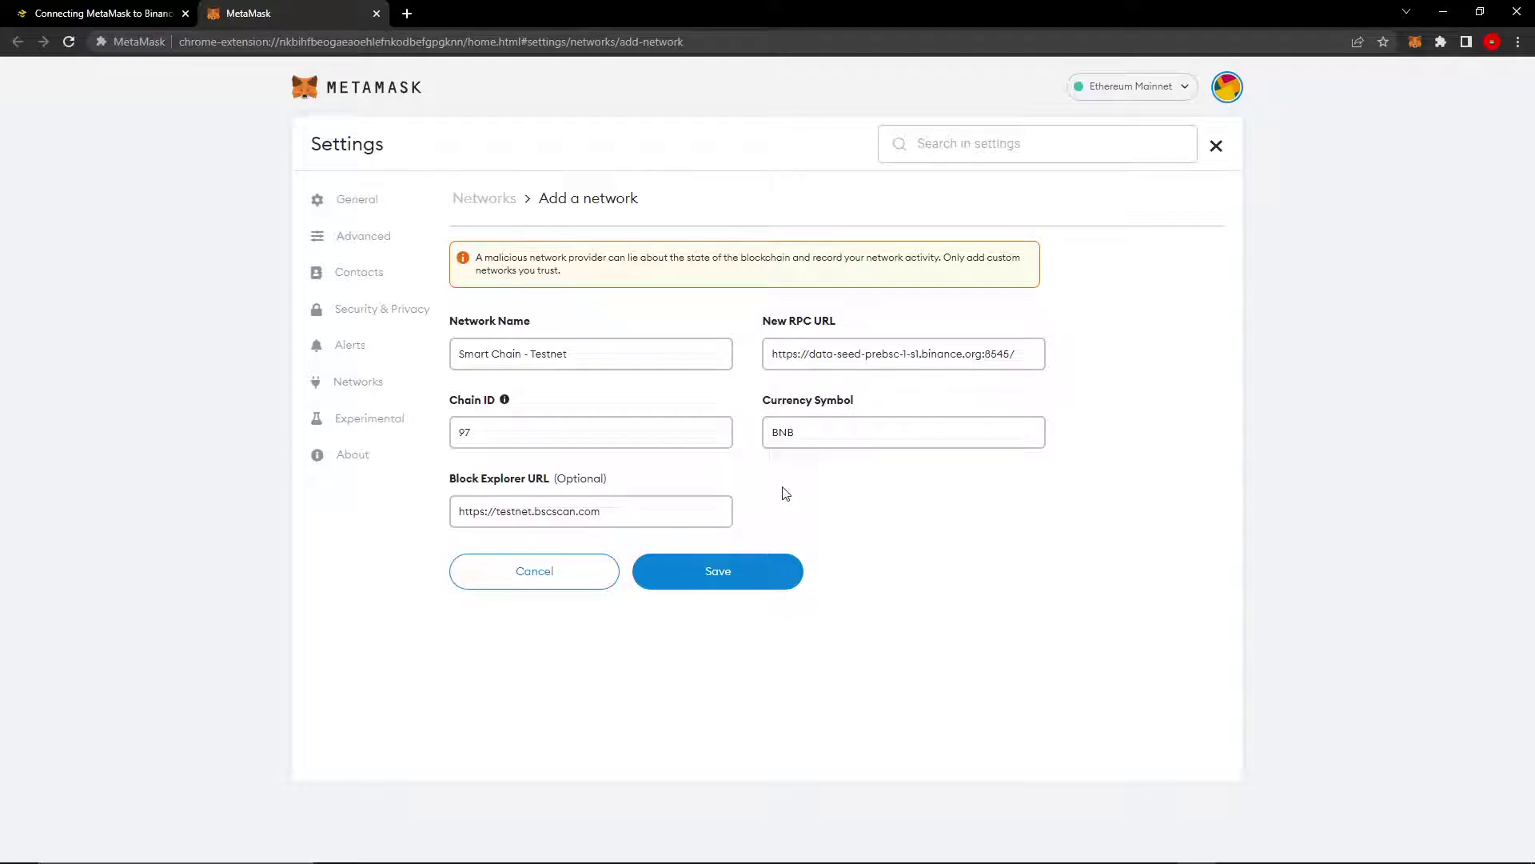
pyautogui.click(734, 576)
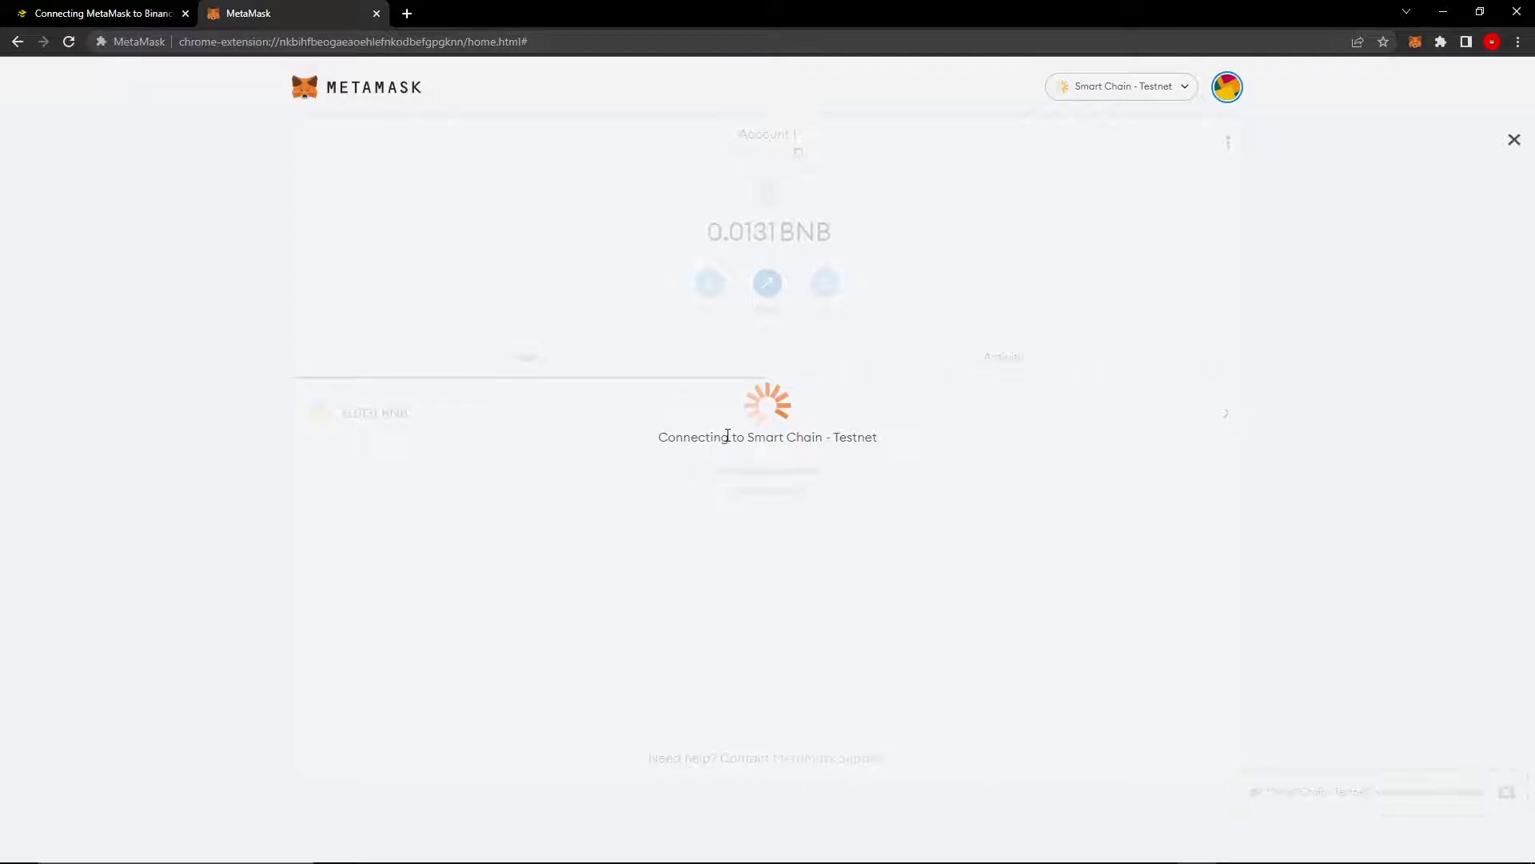
pyautogui.moveTo(662, 435); pyautogui.dragTo(840, 435)
pyautogui.click(857, 435)
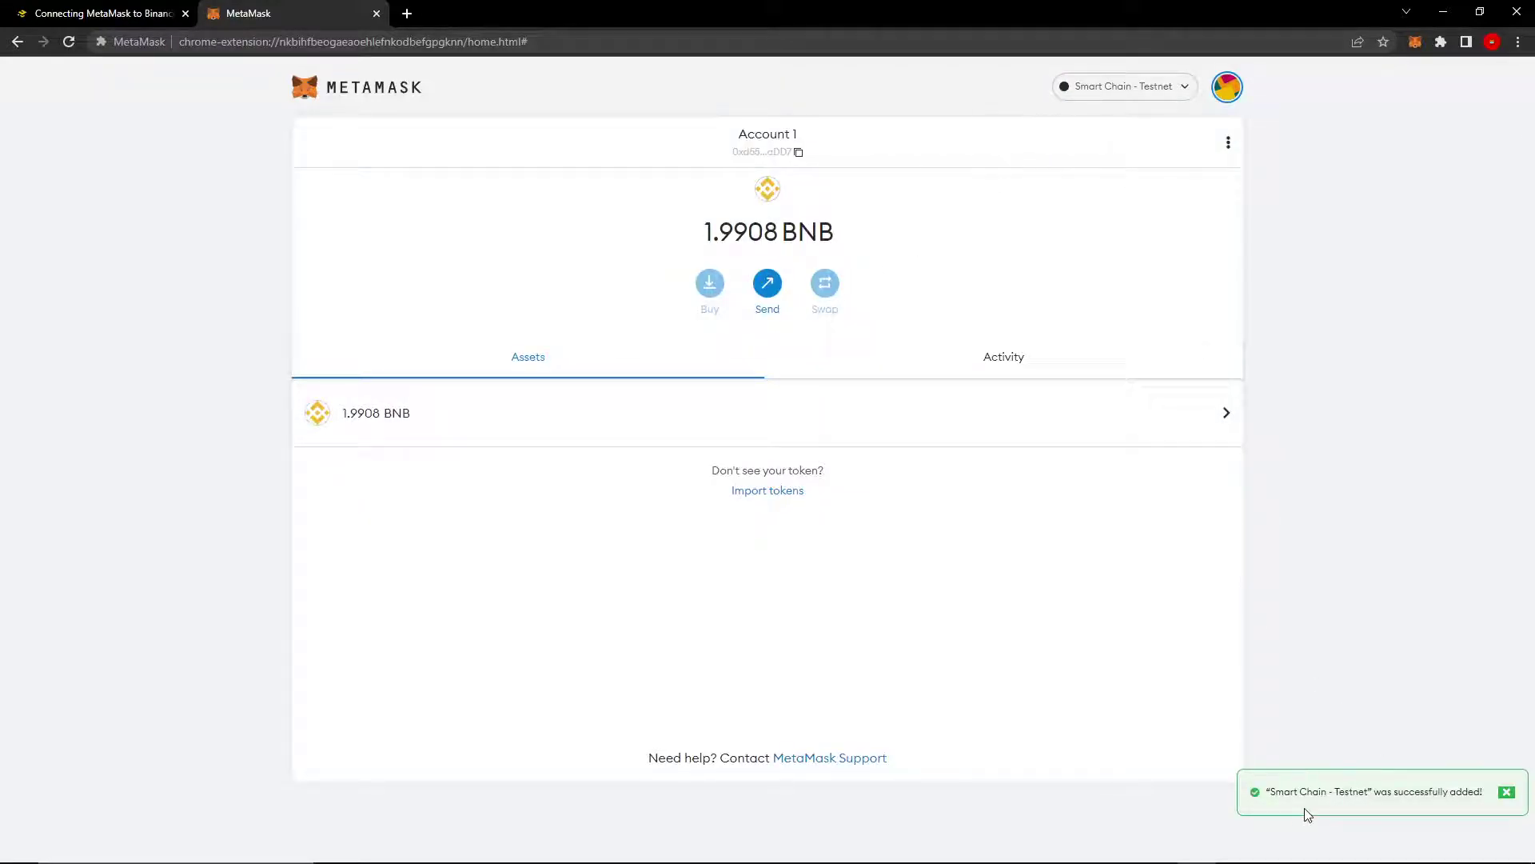
pyautogui.moveTo(1271, 792); pyautogui.dragTo(1407, 805)
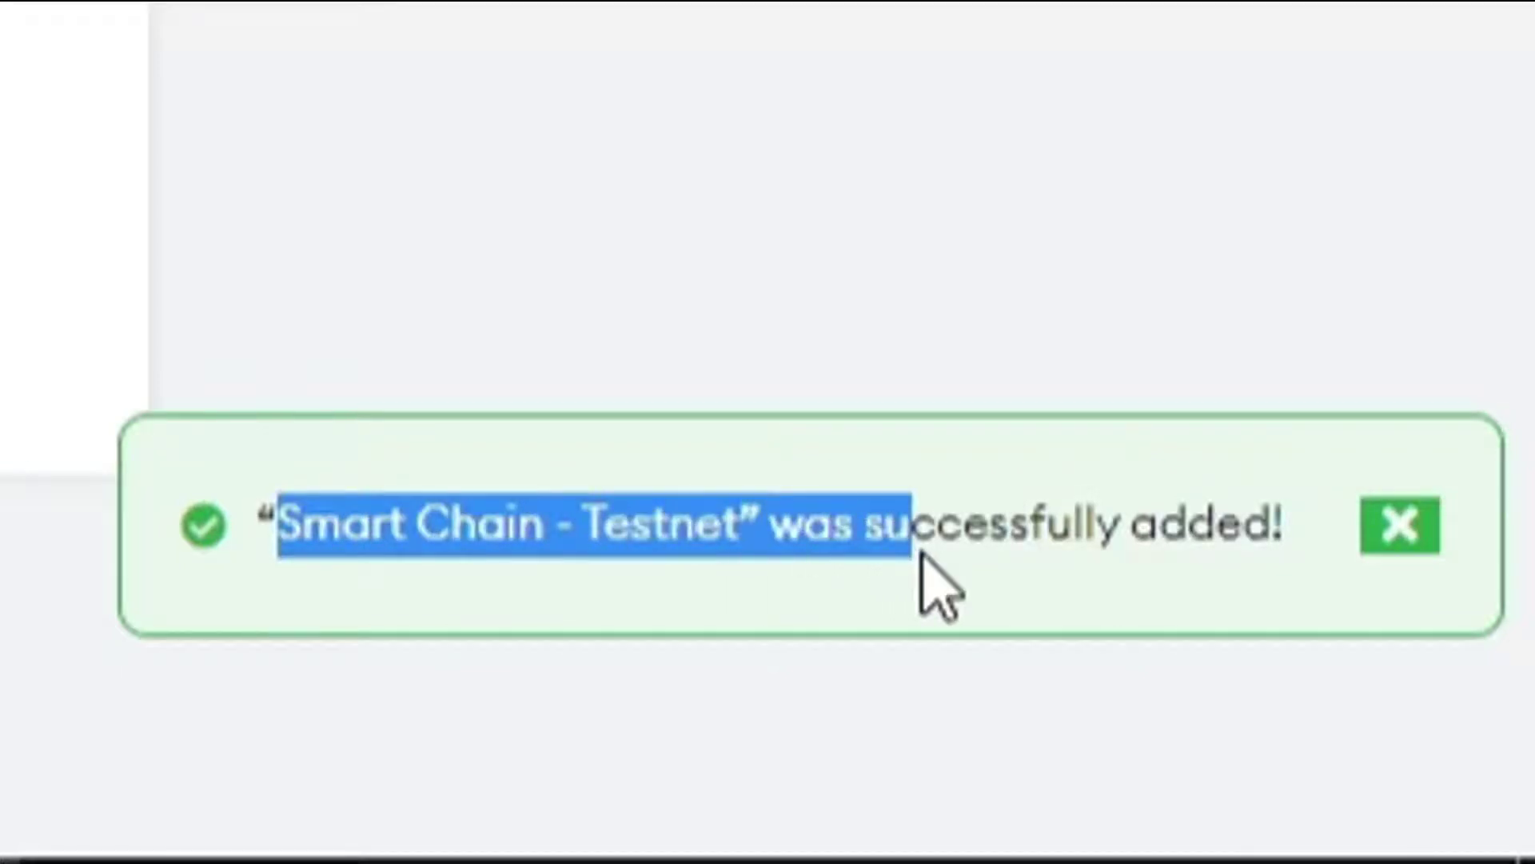
pyautogui.click(1448, 796)
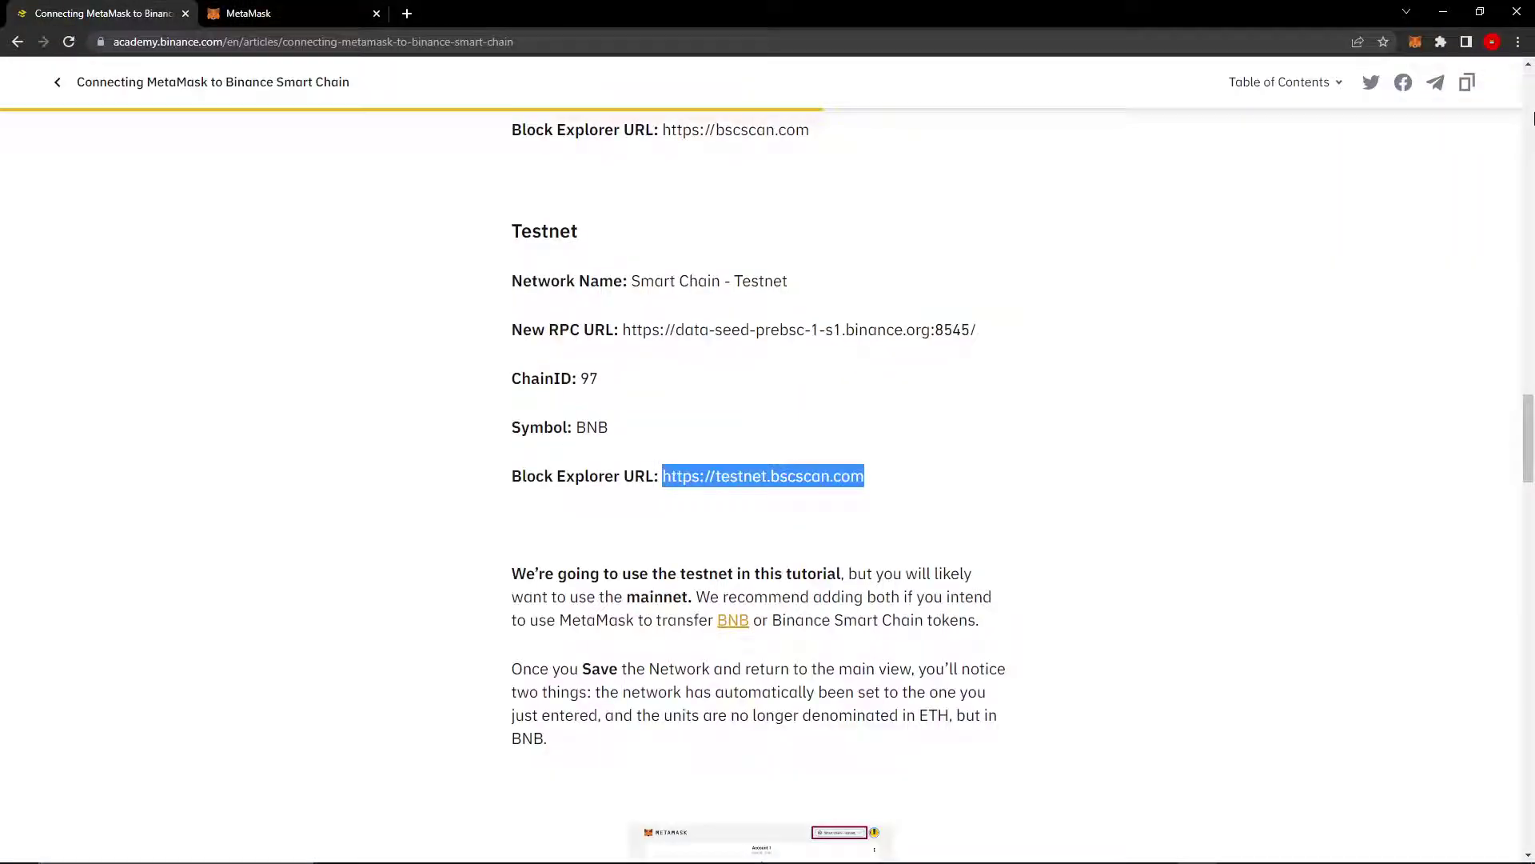
# Open the wallet on Smart Chain - Testnet and highlight the 1.9908 BNB balance
pyautogui.click(1412, 44)
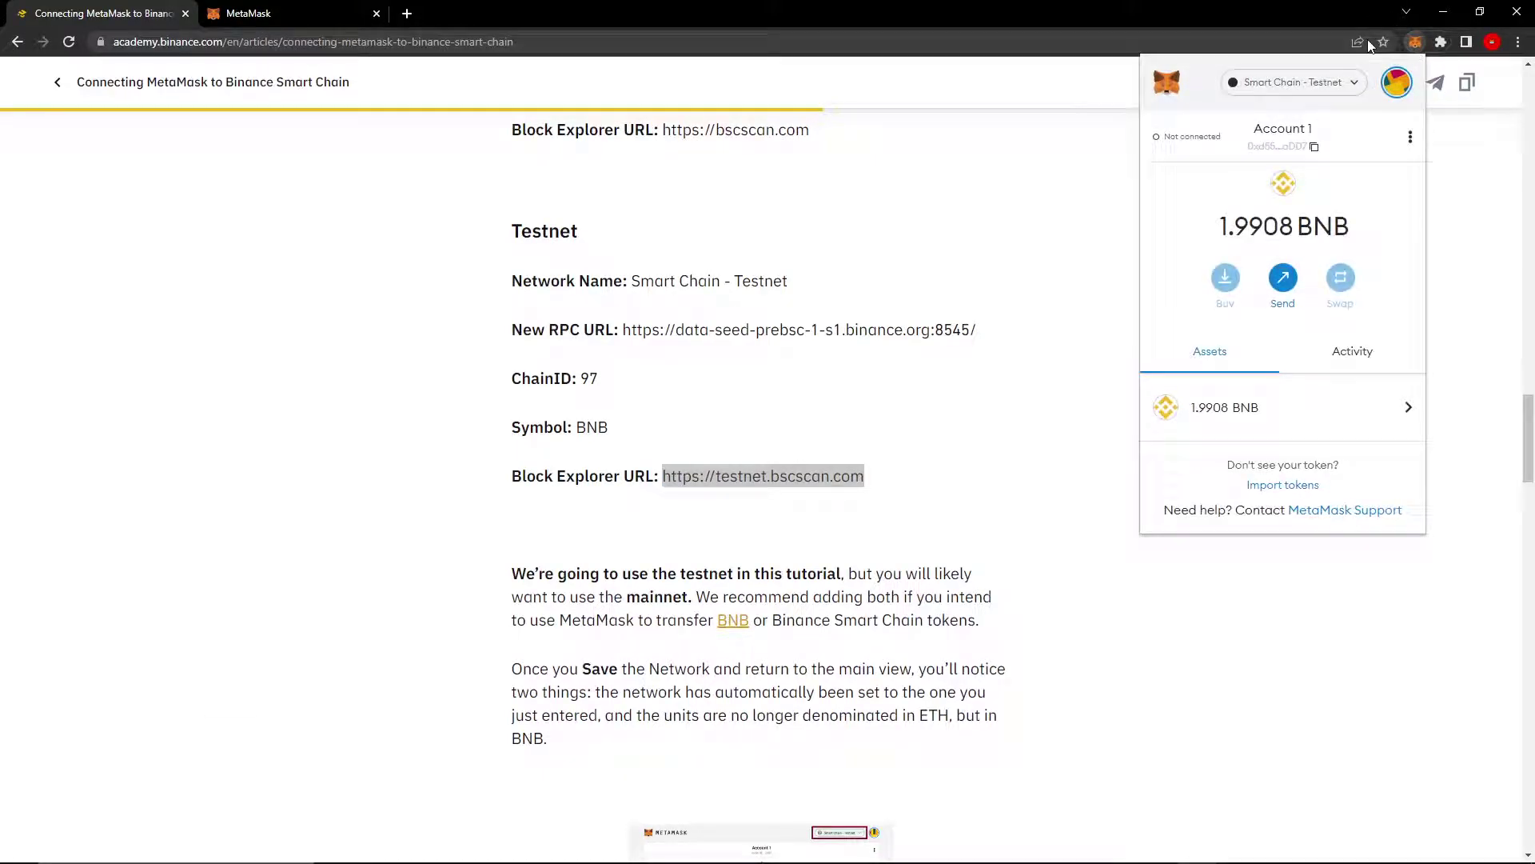
pyautogui.click(1167, 136)
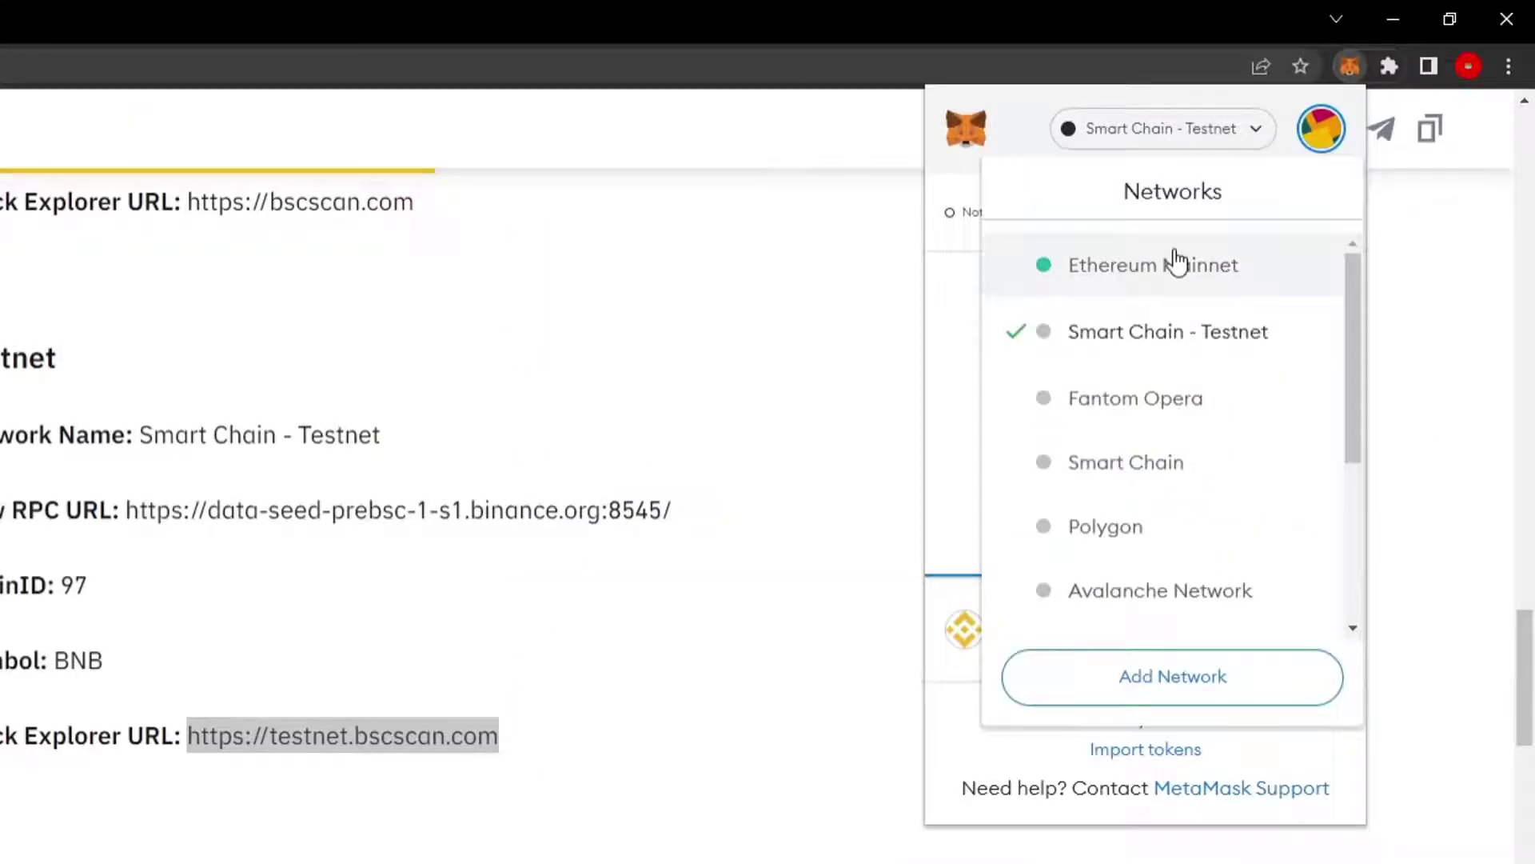
pyautogui.click(1151, 343)
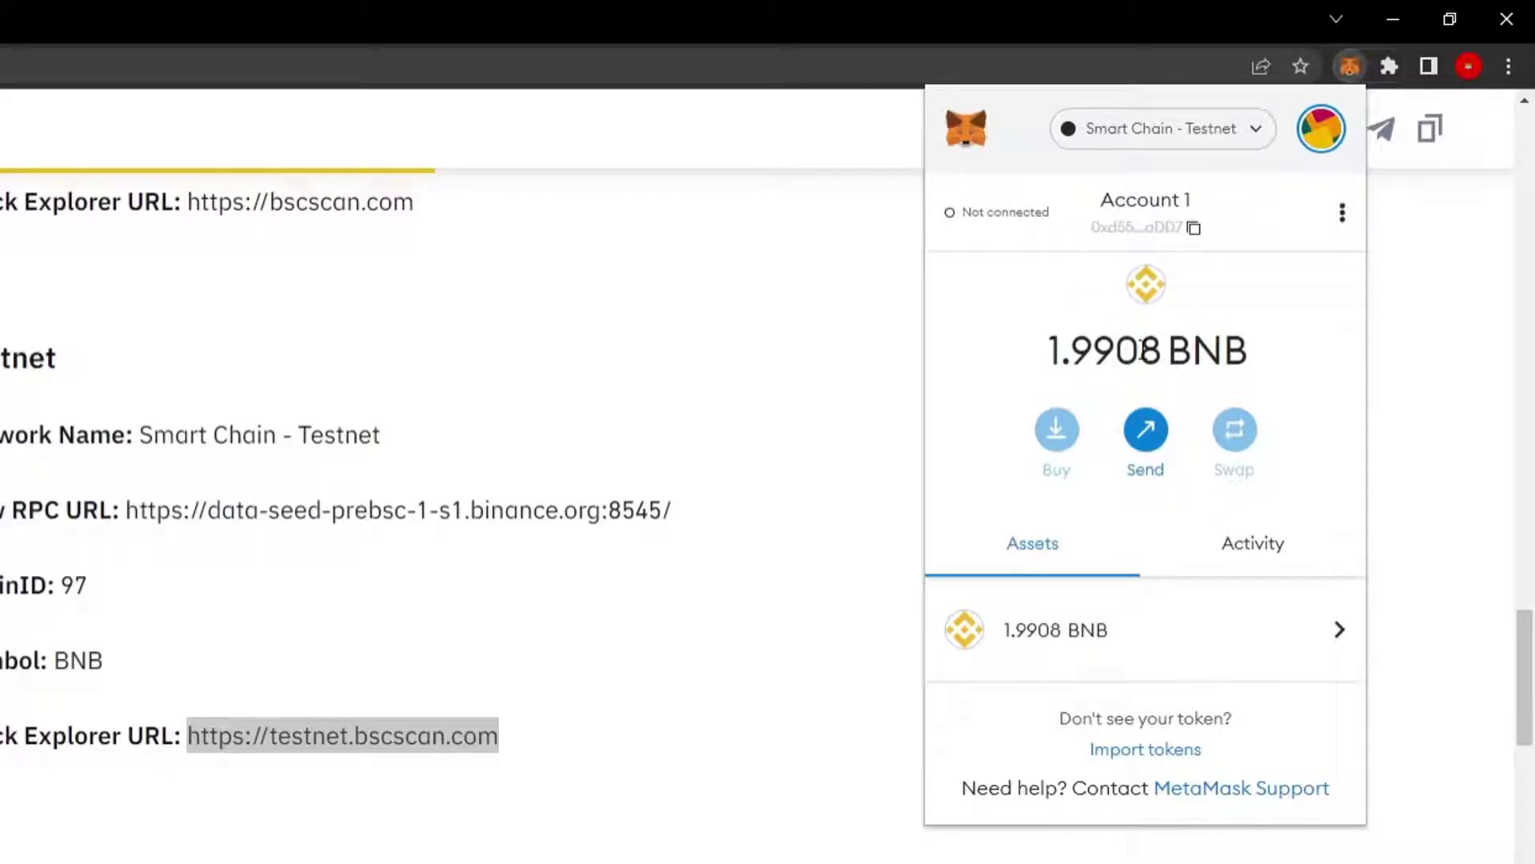
pyautogui.moveTo(1049, 352); pyautogui.dragTo(1123, 356)
pyautogui.click(1128, 368)
# Try Fantom Opera and Ethereum Mainnet, returning each time to Smart Chain - Testnet
pyautogui.click(1227, 135)
pyautogui.click(1159, 396)
pyautogui.click(1176, 131)
pyautogui.click(1187, 326)
pyautogui.click(1183, 131)
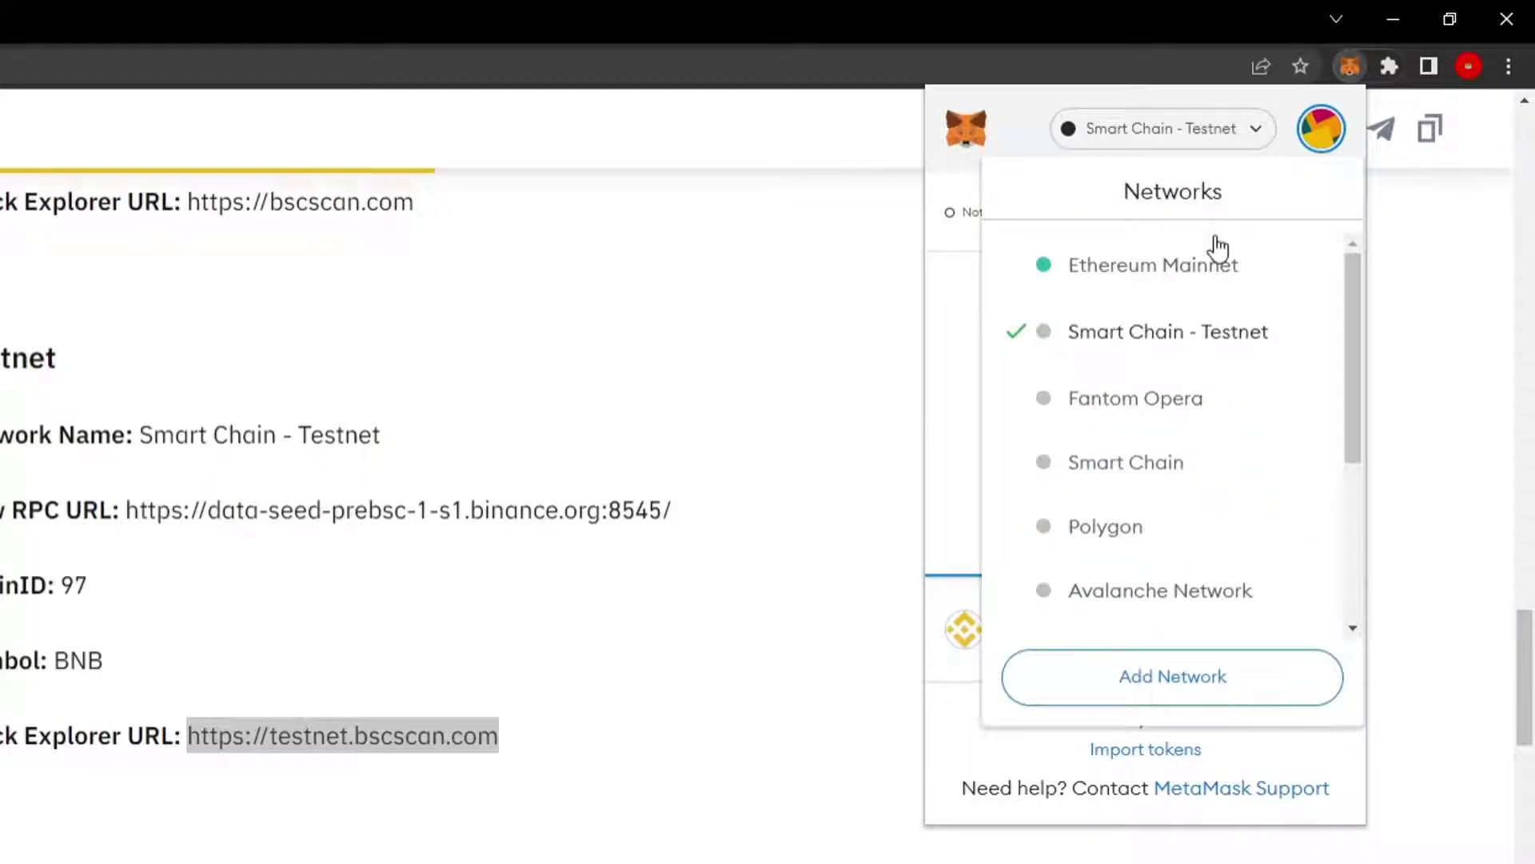
pyautogui.click(1172, 145)
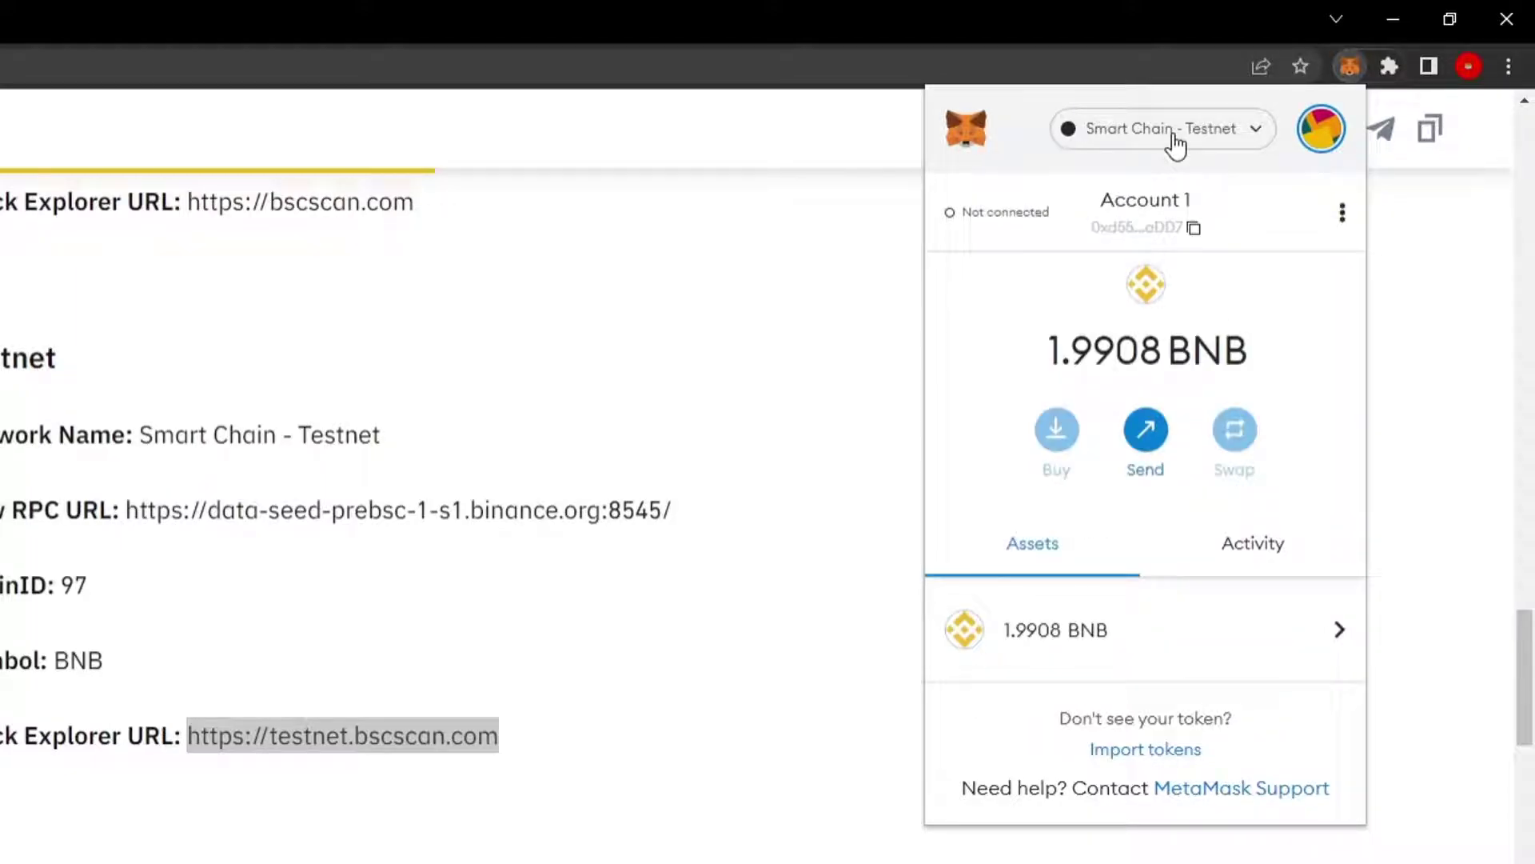
pyautogui.click(1174, 144)
pyautogui.click(1171, 268)
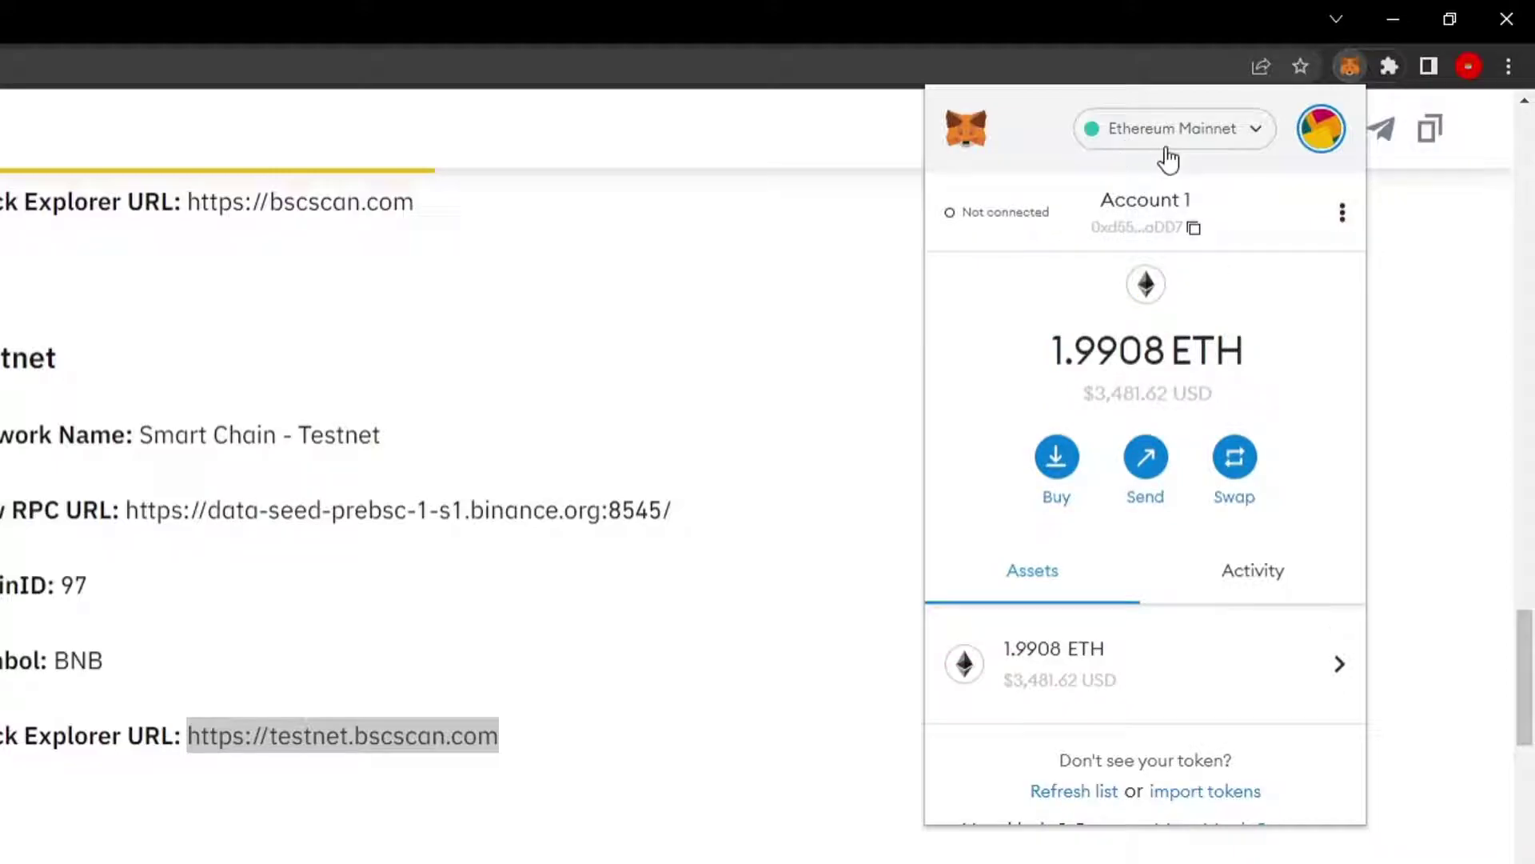
pyautogui.click(1151, 122)
pyautogui.click(1219, 357)
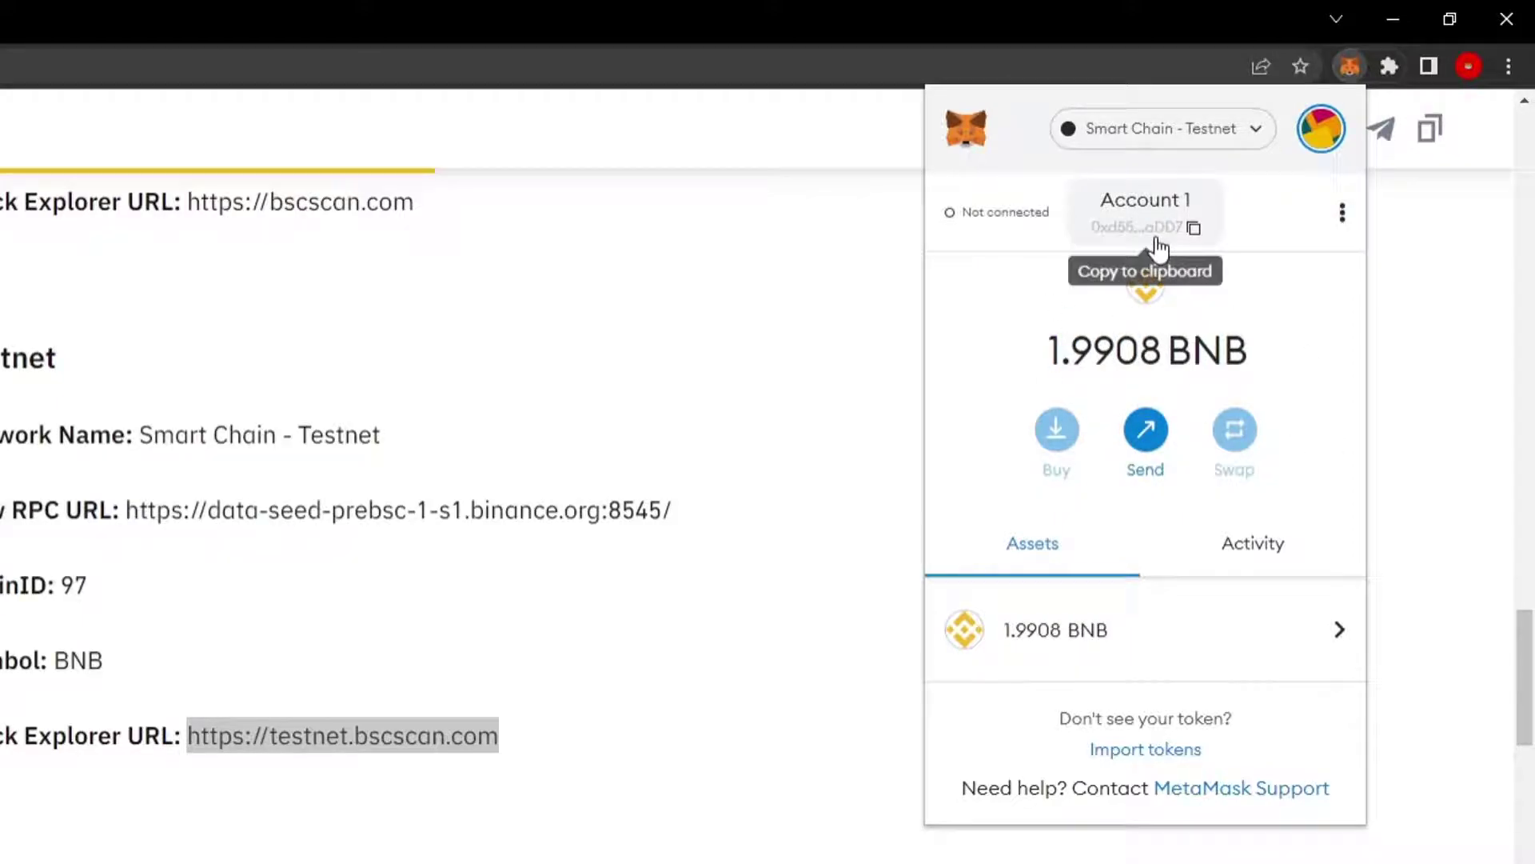
# Start a BNB send twice, cancelling it each time
pyautogui.click(1151, 435)
pyautogui.click(1306, 222)
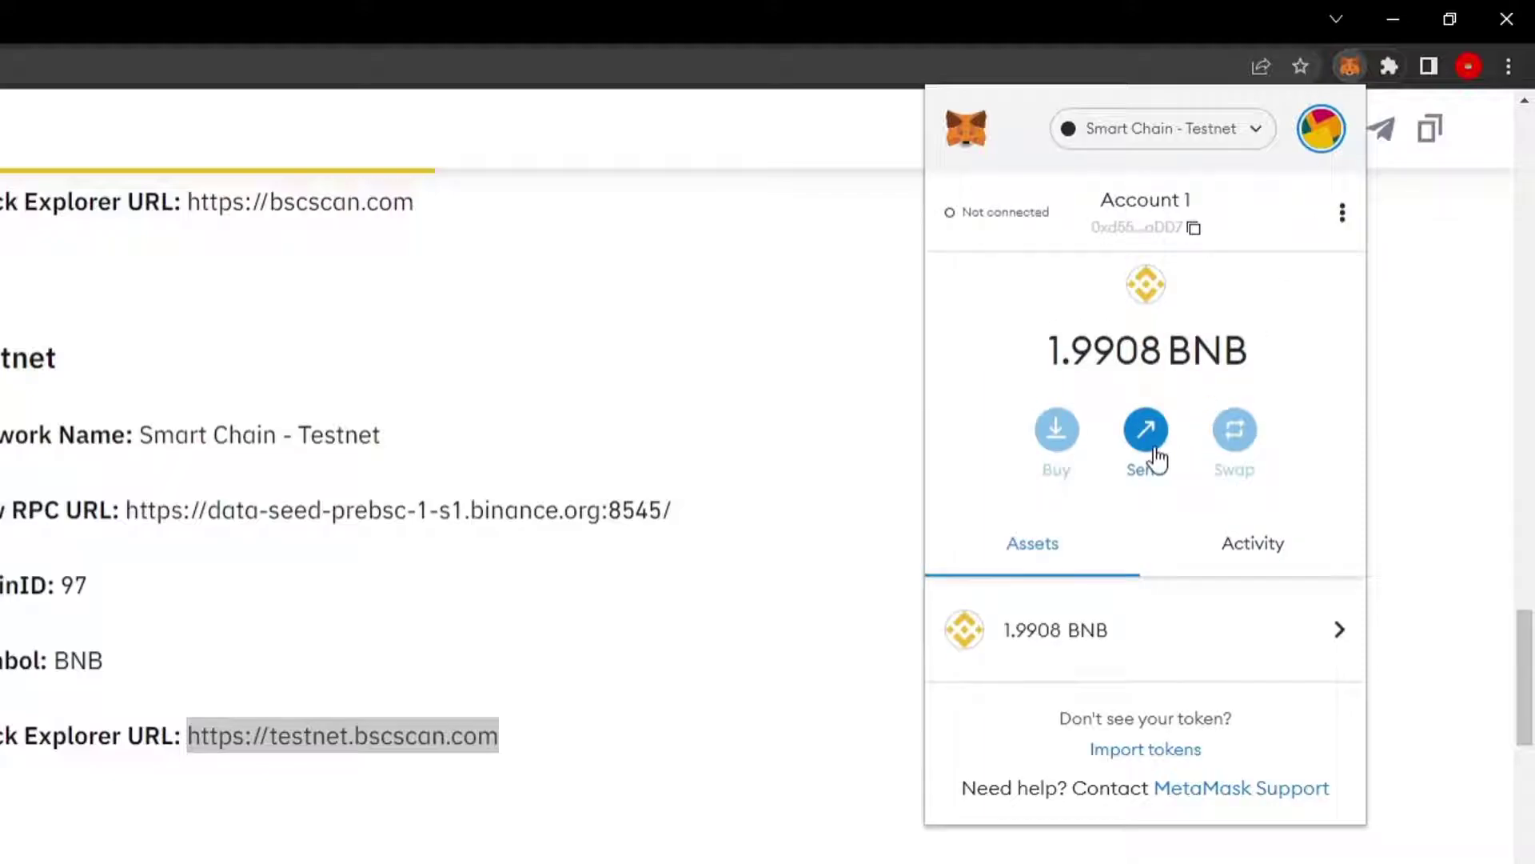
pyautogui.click(1151, 436)
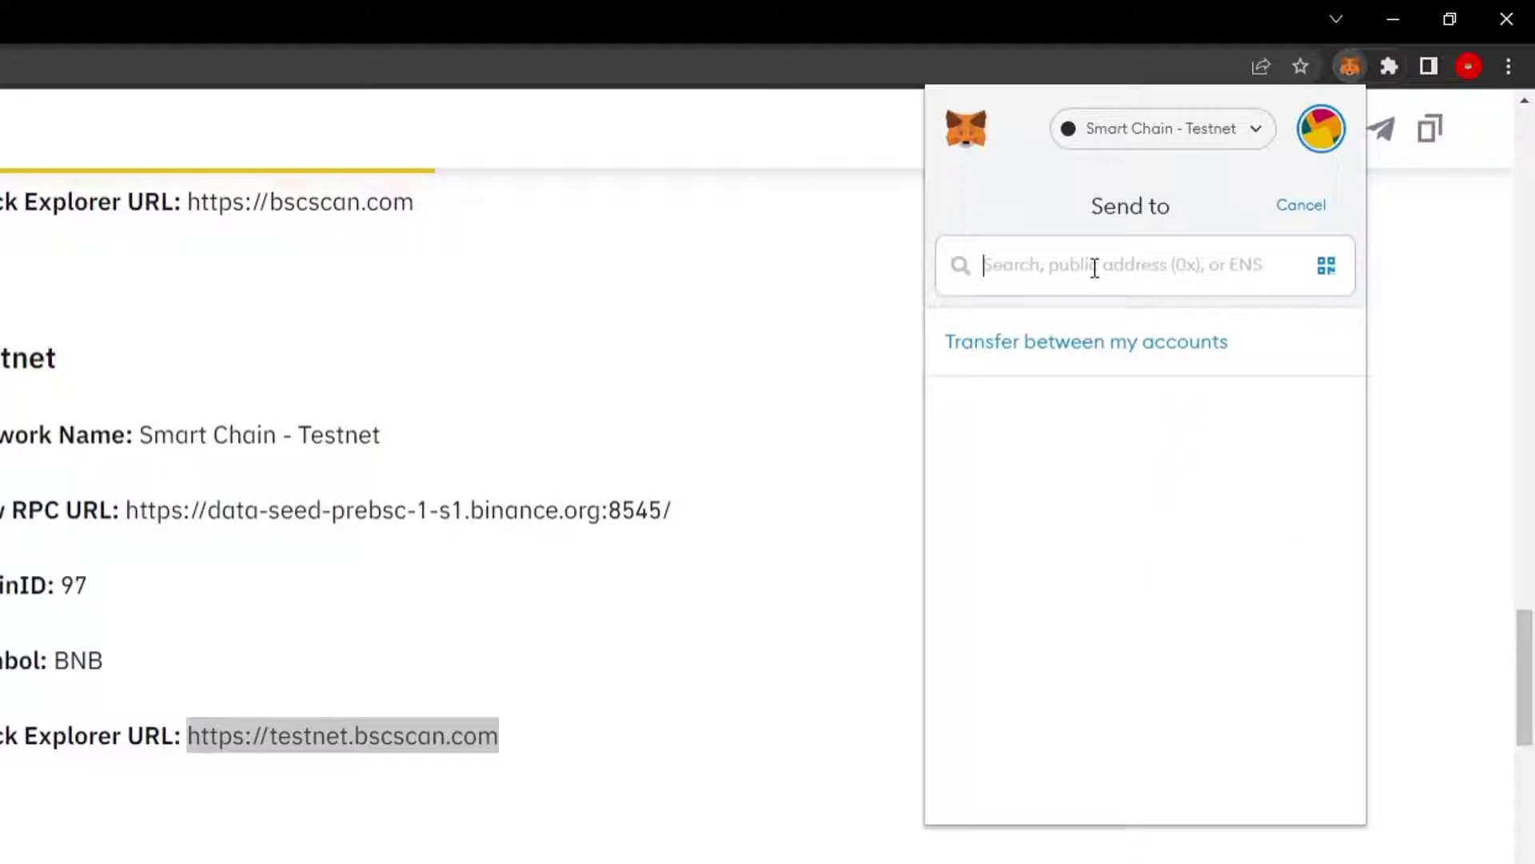
pyautogui.click(1304, 208)
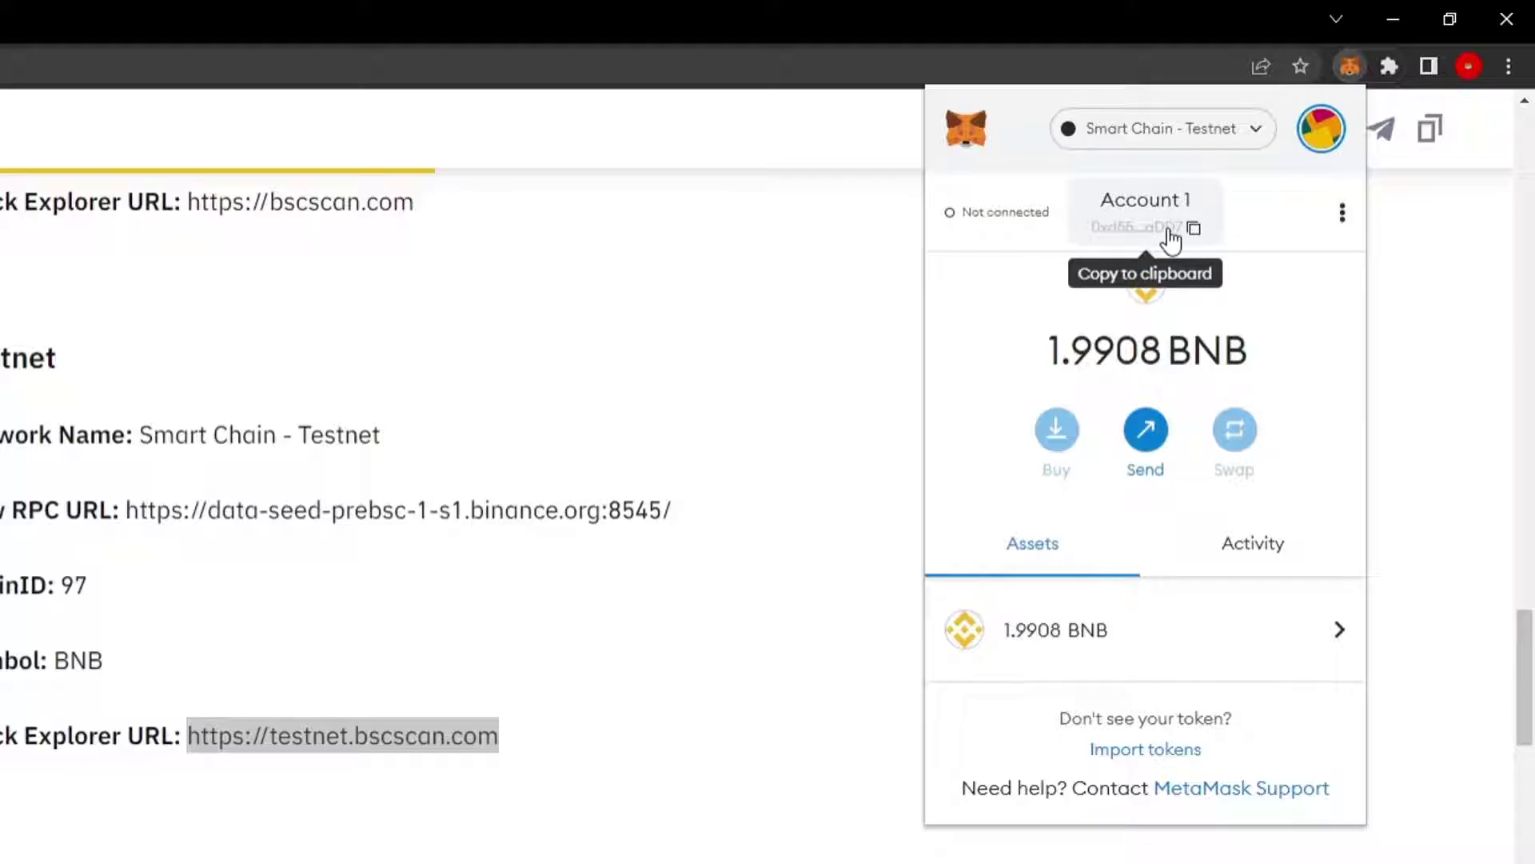
# Copy the account's wallet address, check the pasted value, and review the BNB balance
pyautogui.click(1135, 231)
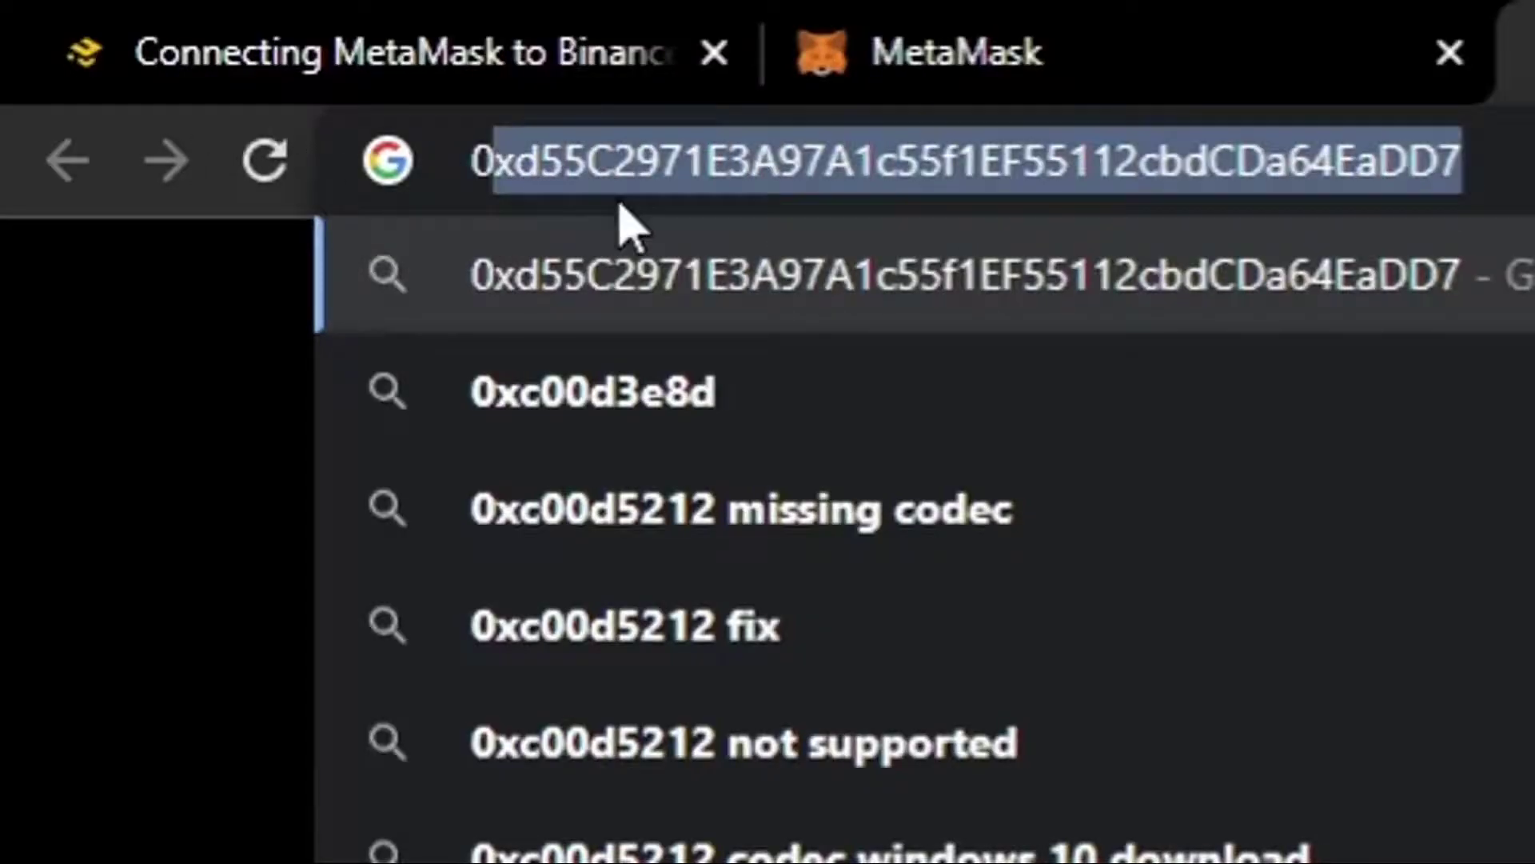
pyautogui.click(483, 164)
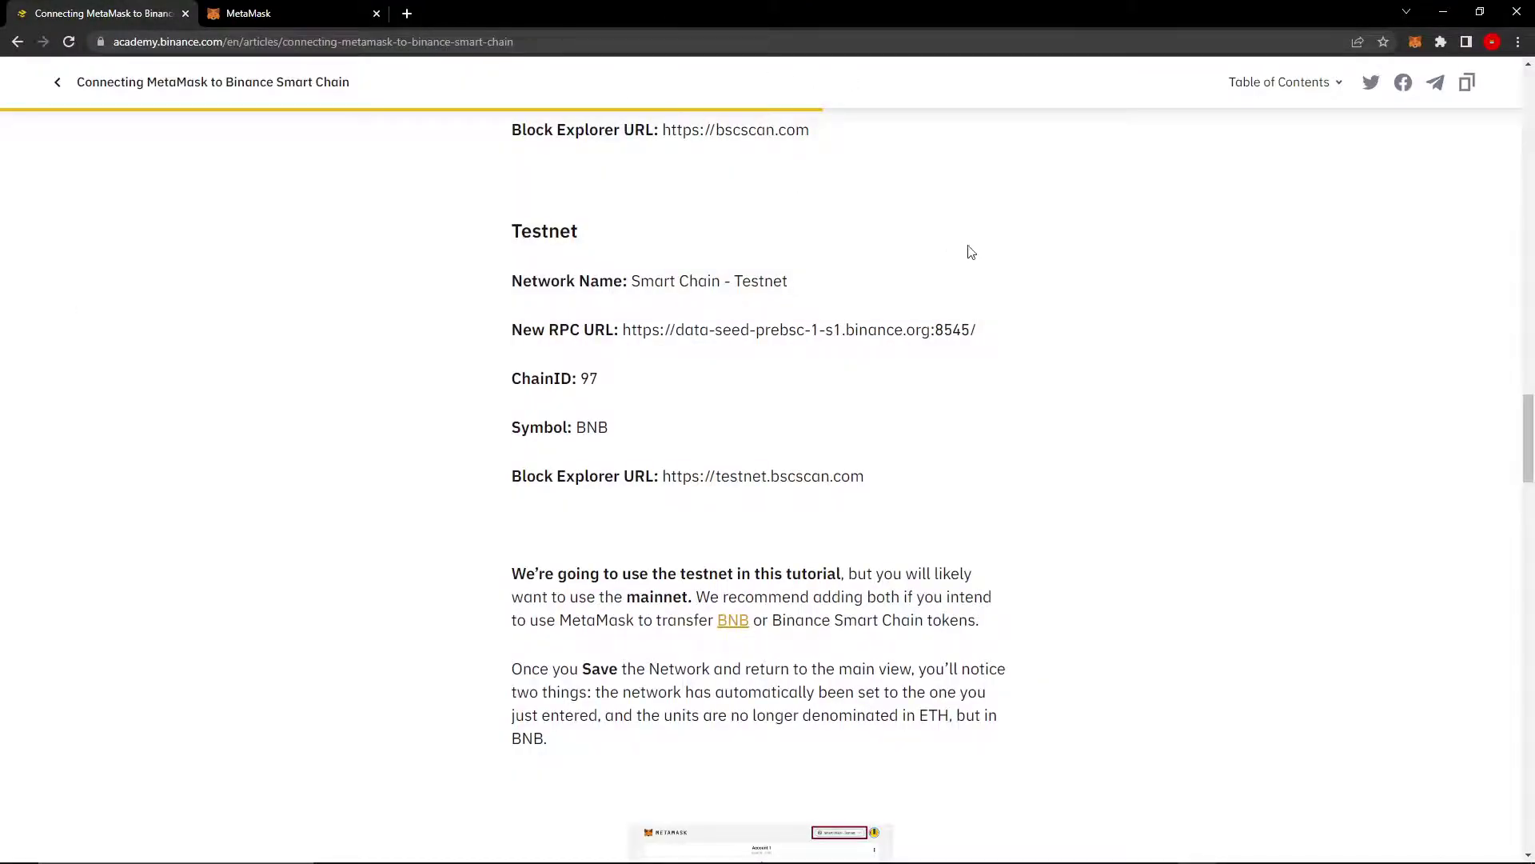
pyautogui.click(1414, 41)
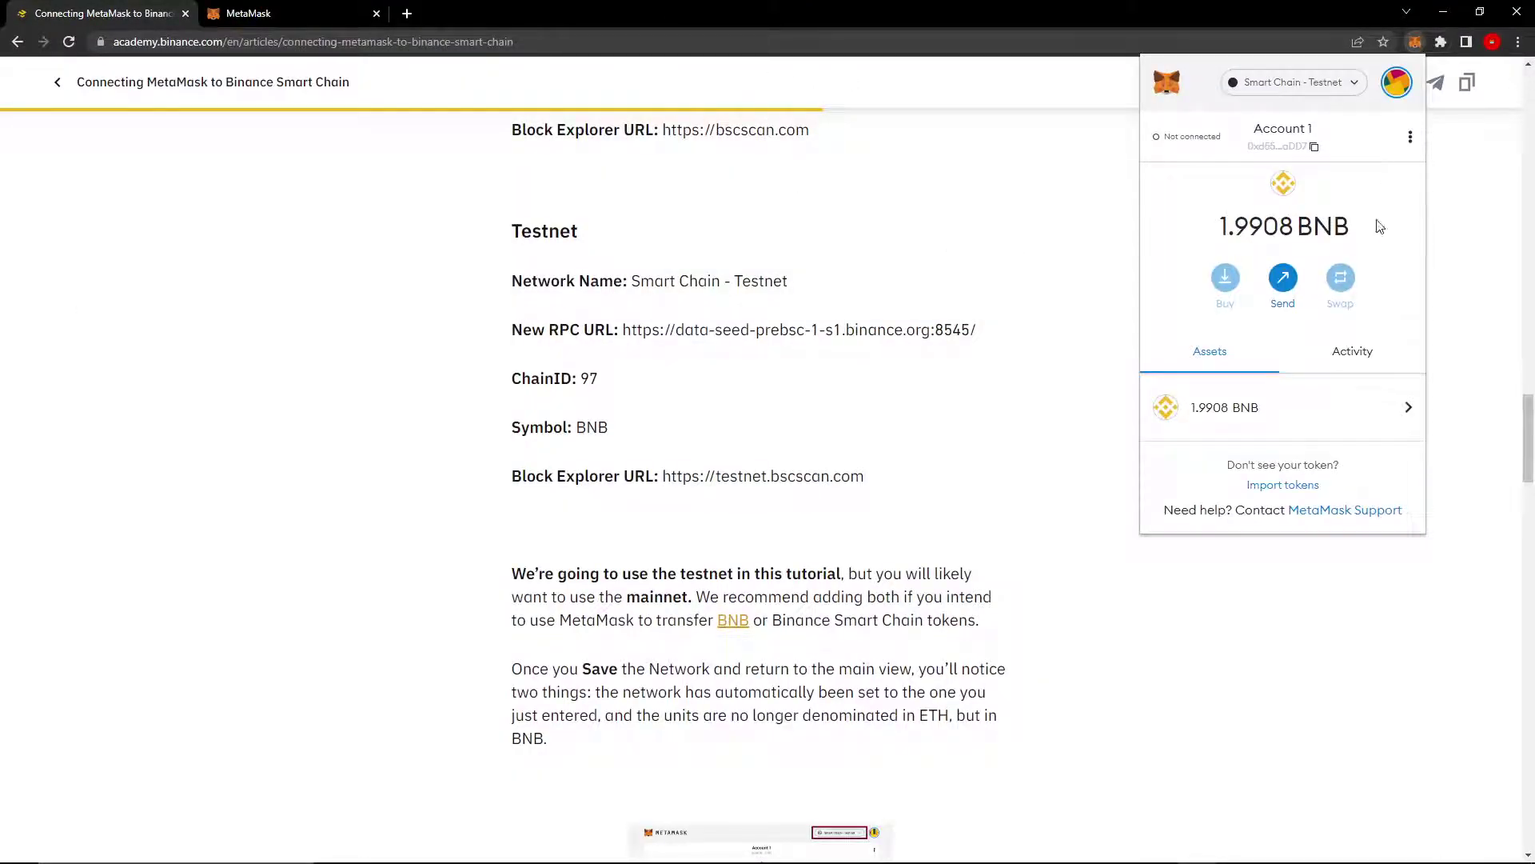
pyautogui.moveTo(1379, 226); pyautogui.dragTo(1314, 227)
pyautogui.click(1315, 226)
# Close and reopen the wallet, then select the cryptotigers.club web address
pyautogui.click(1000, 247)
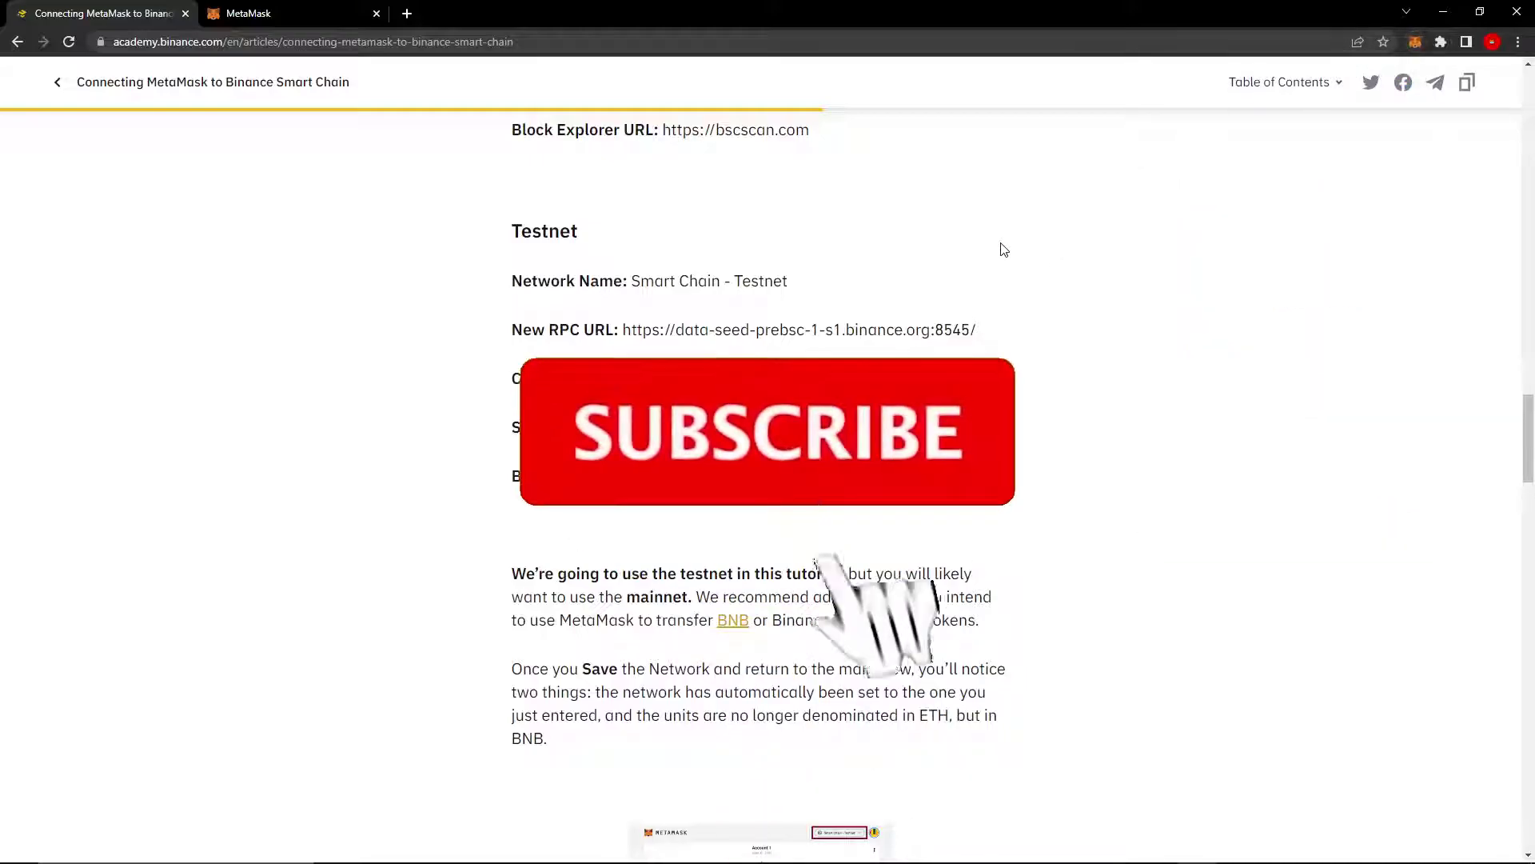
pyautogui.click(1414, 42)
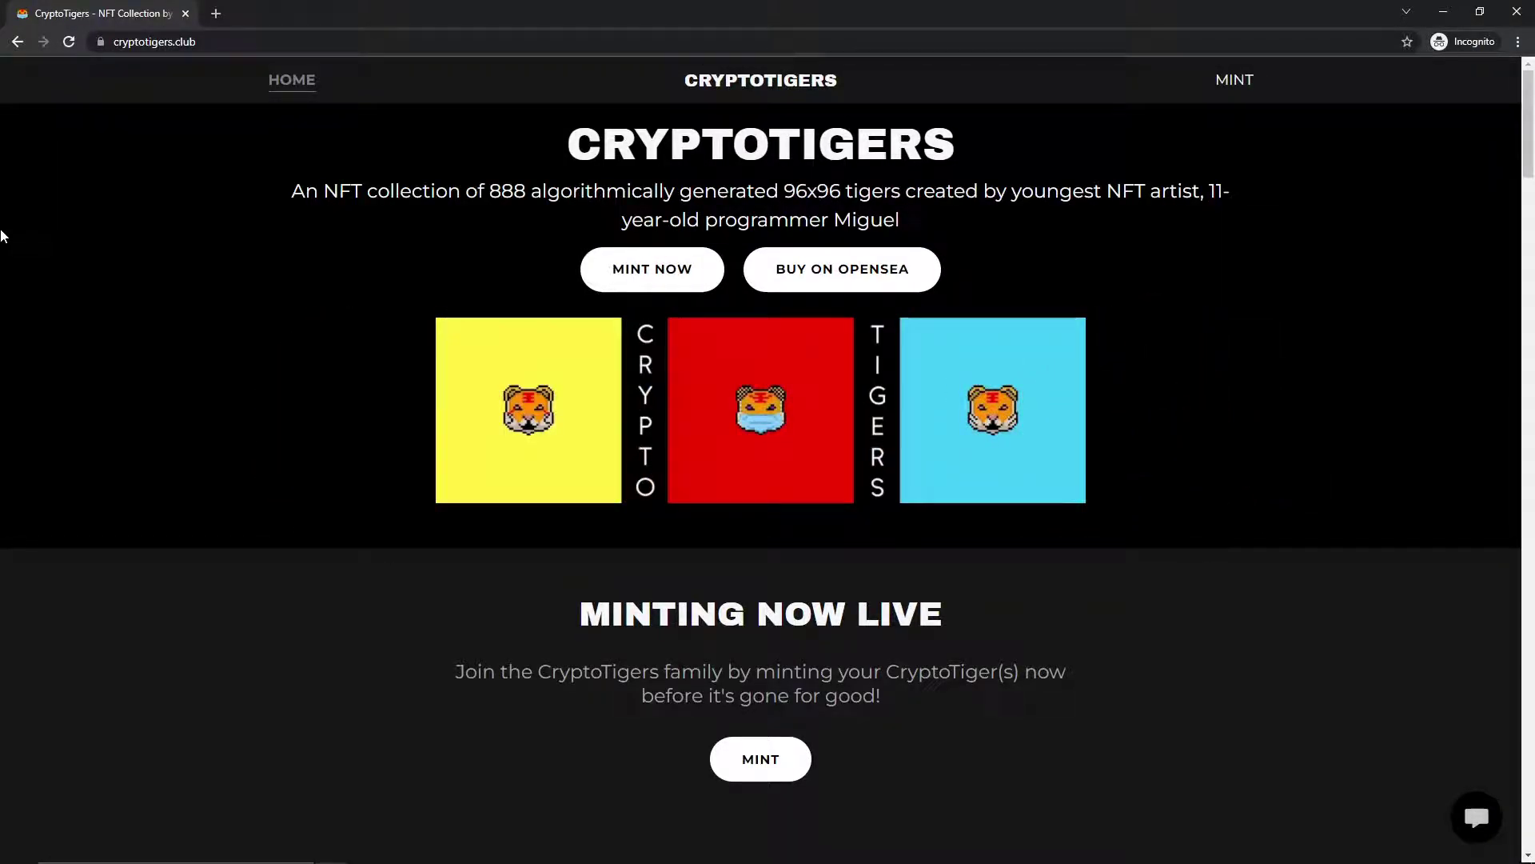
pyautogui.click(155, 41)
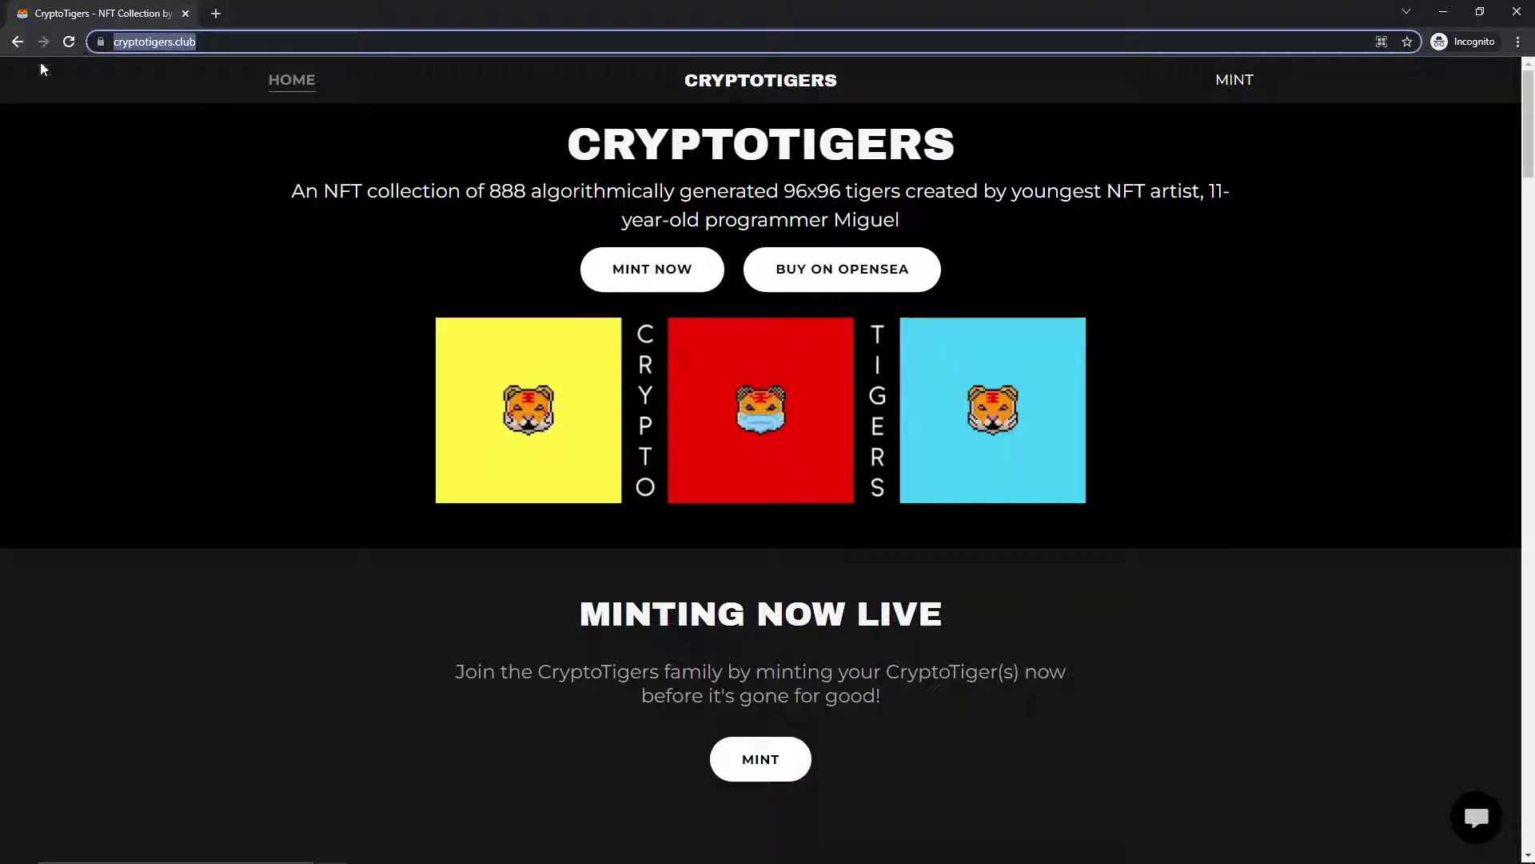
pyautogui.click(111, 298)
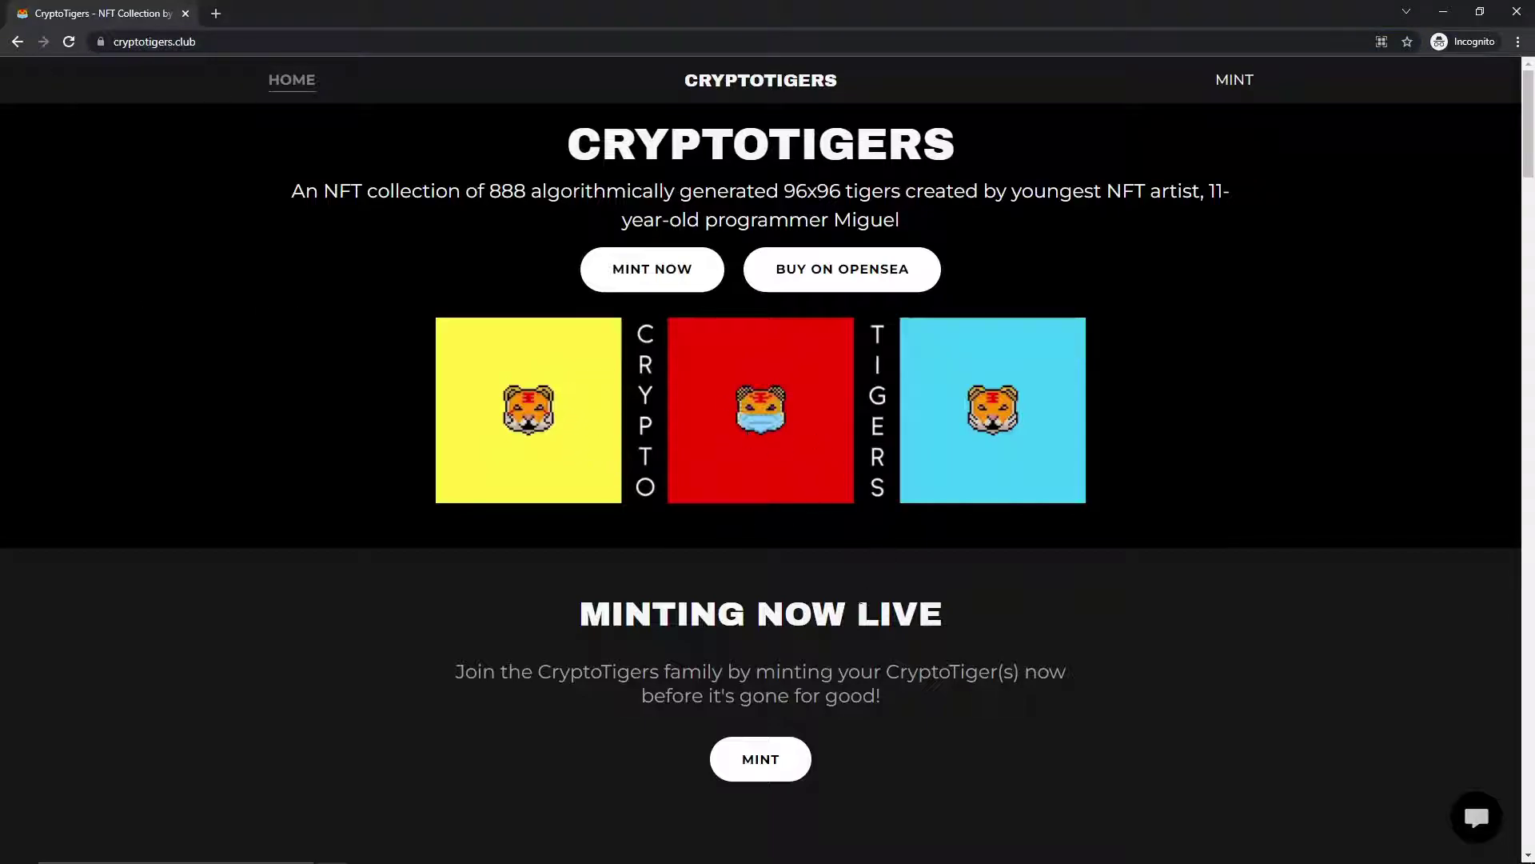
# Open the CryptoTigers MINT NOW link in a new tab and switch to it
pyautogui.scroll(-20, 531, 430)
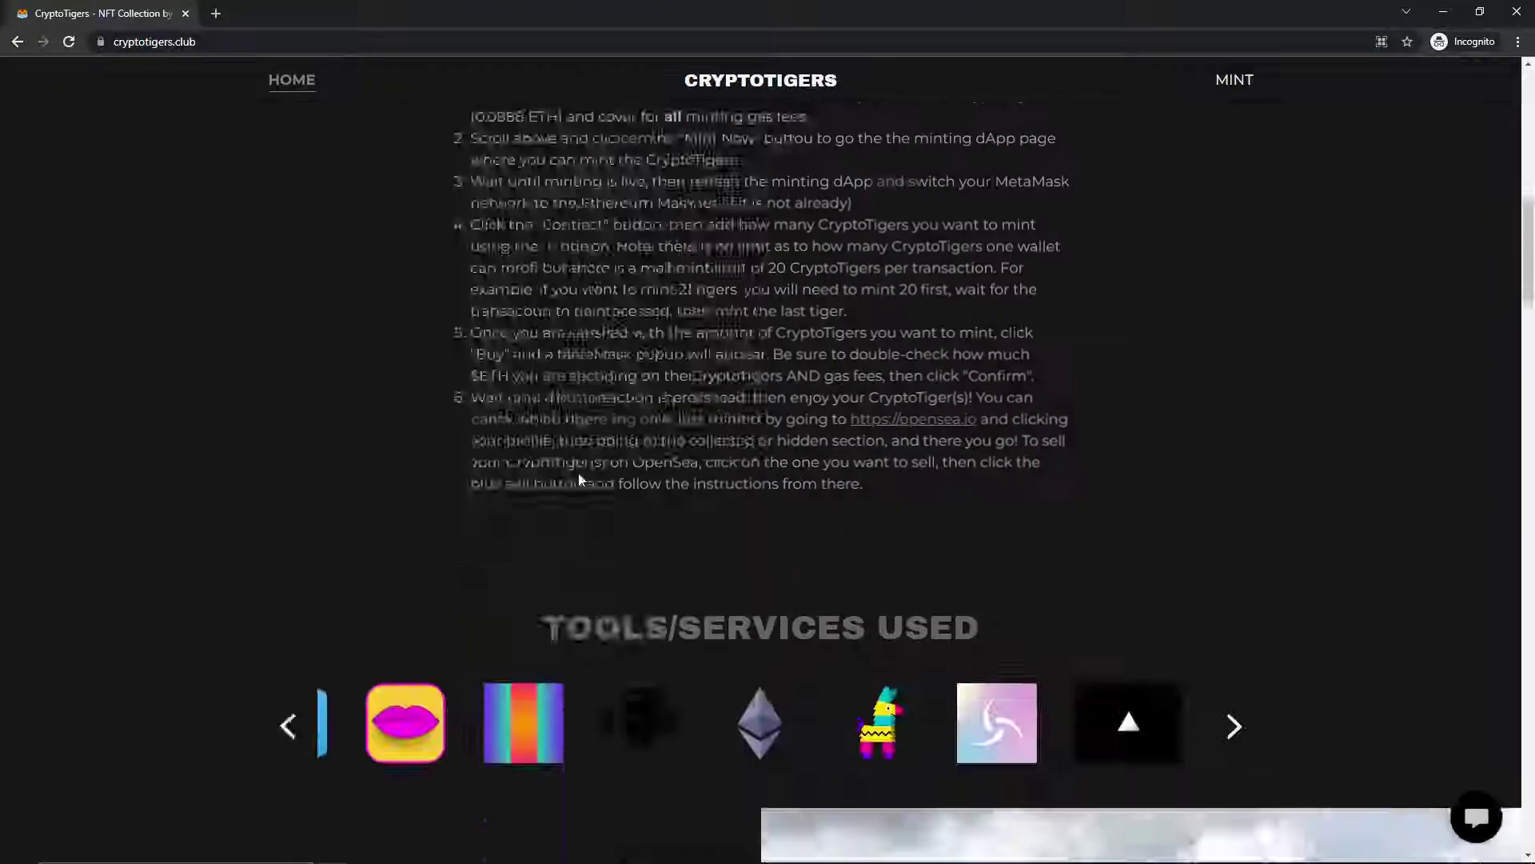
pyautogui.scroll(-15, 642, 514)
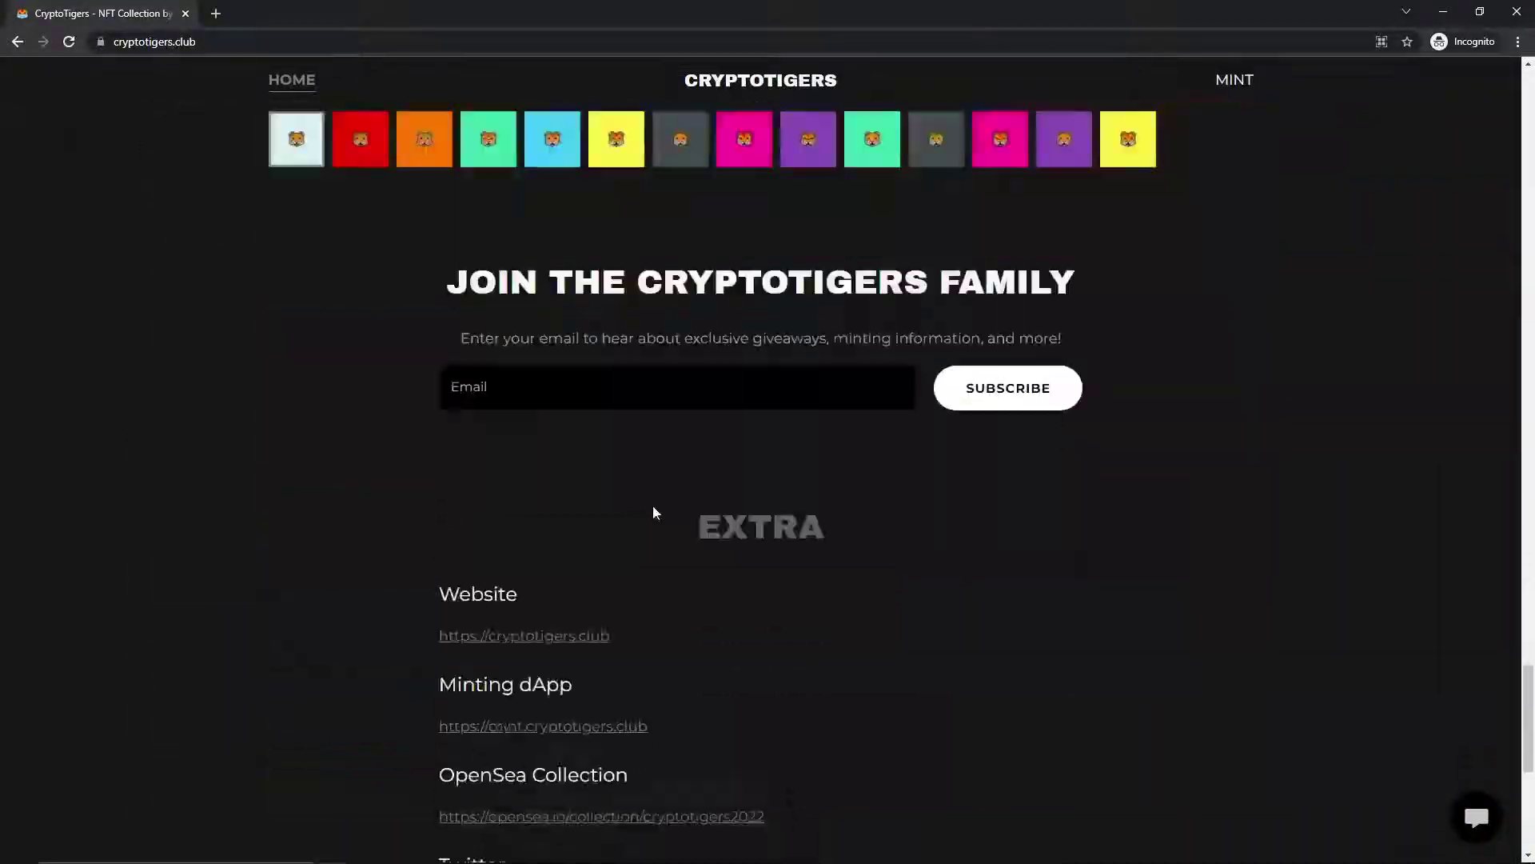
pyautogui.press('Home')
pyautogui.rightClick(638, 263)
pyautogui.click(680, 275)
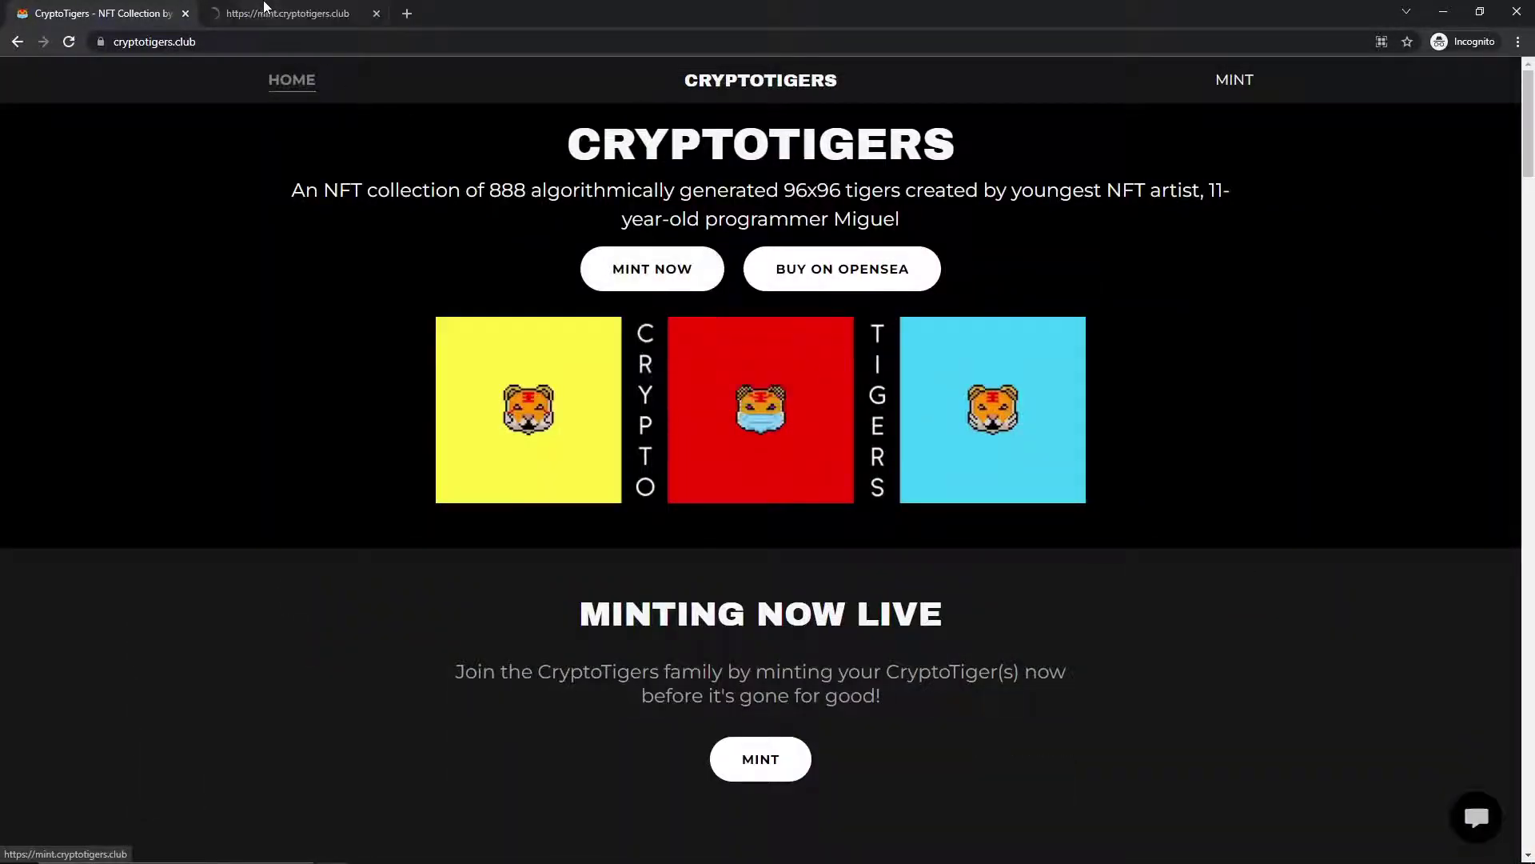
pyautogui.hotkey('ctrl', 'Tab')
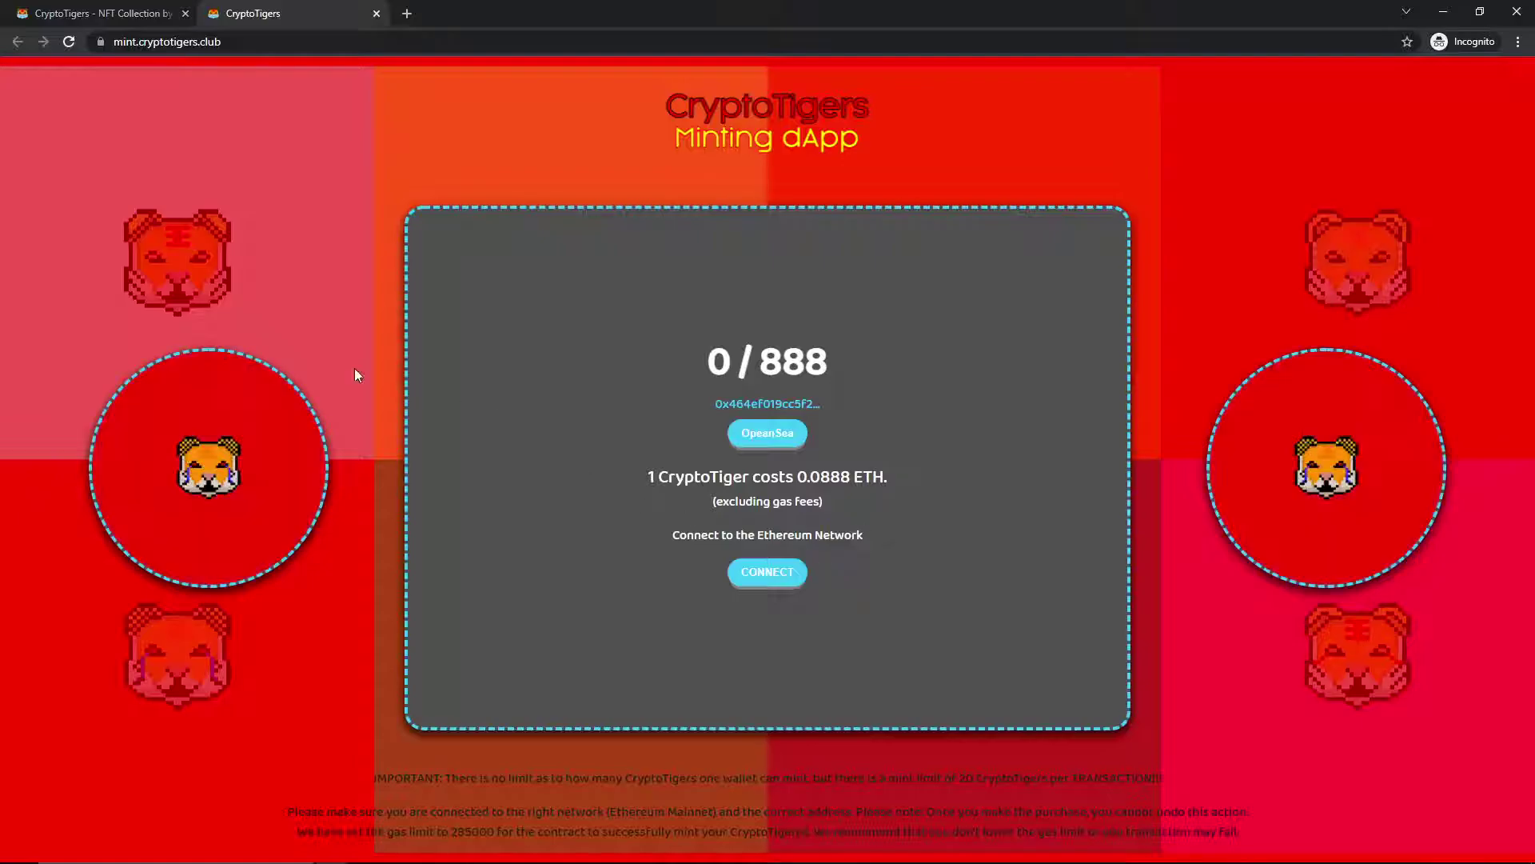